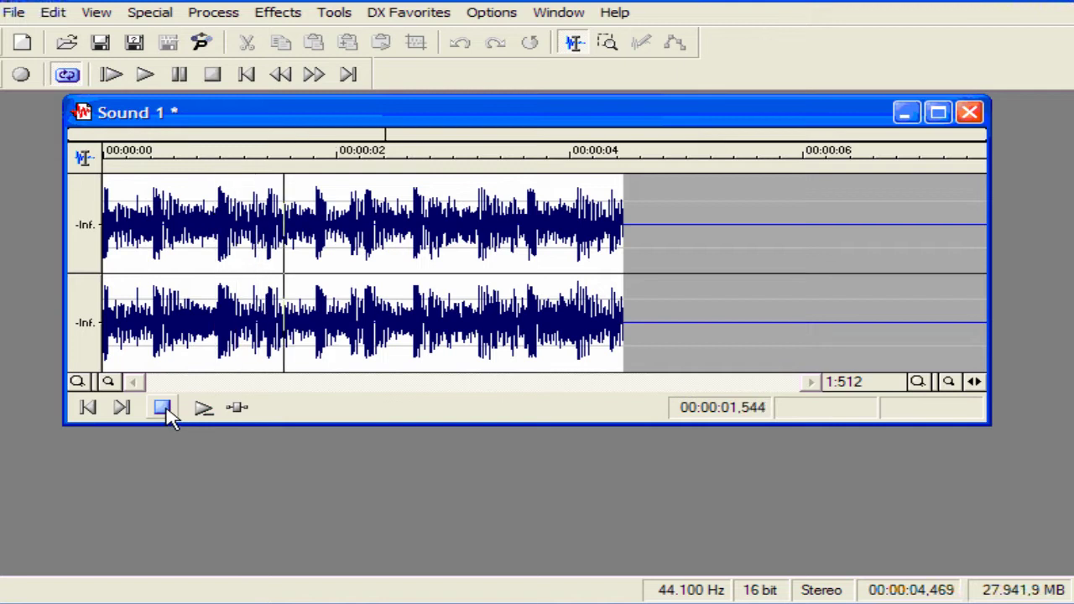
Stop playback, insert a marker at about 00:00:02,461 through the Insert Marker/Region dialog, and undo that insertion
{"action": "left_click", "coordinate": [164, 410]}
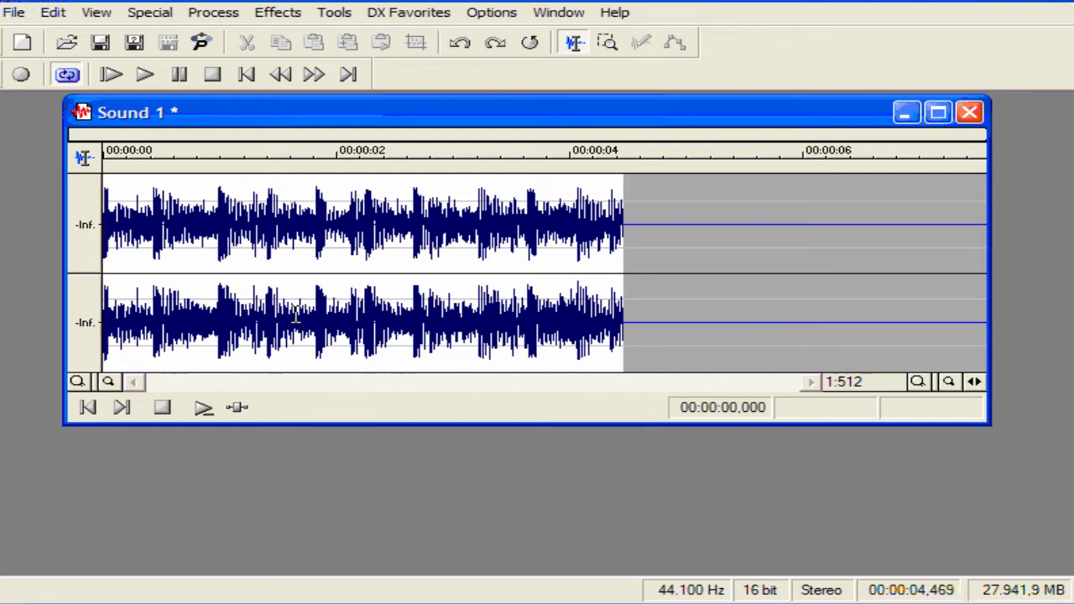
{"action": "left_click", "coordinate": [314, 268]}
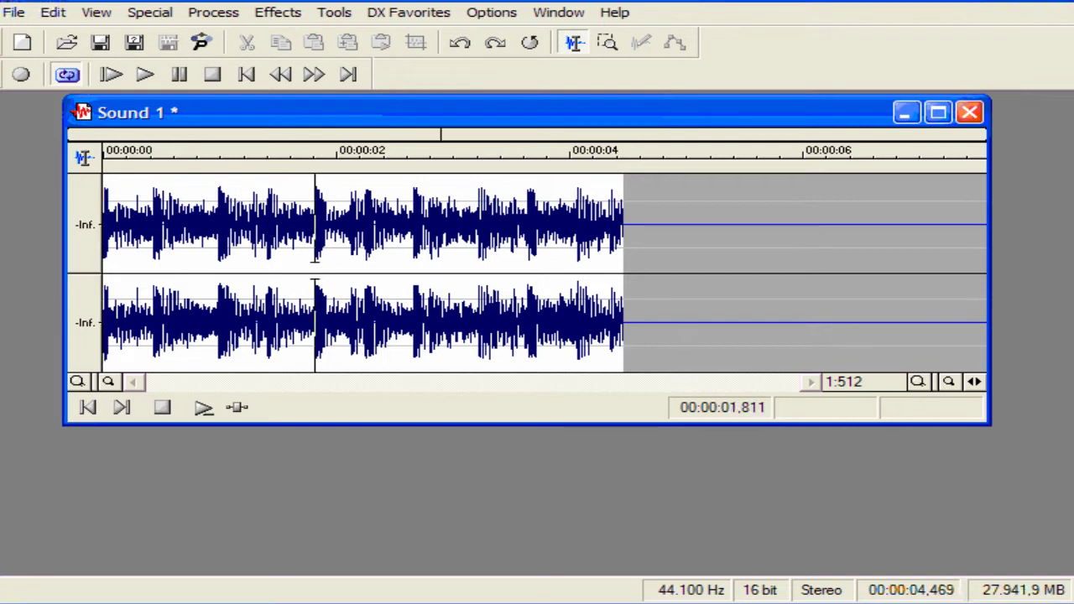
{"action": "left_click", "coordinate": [391, 267]}
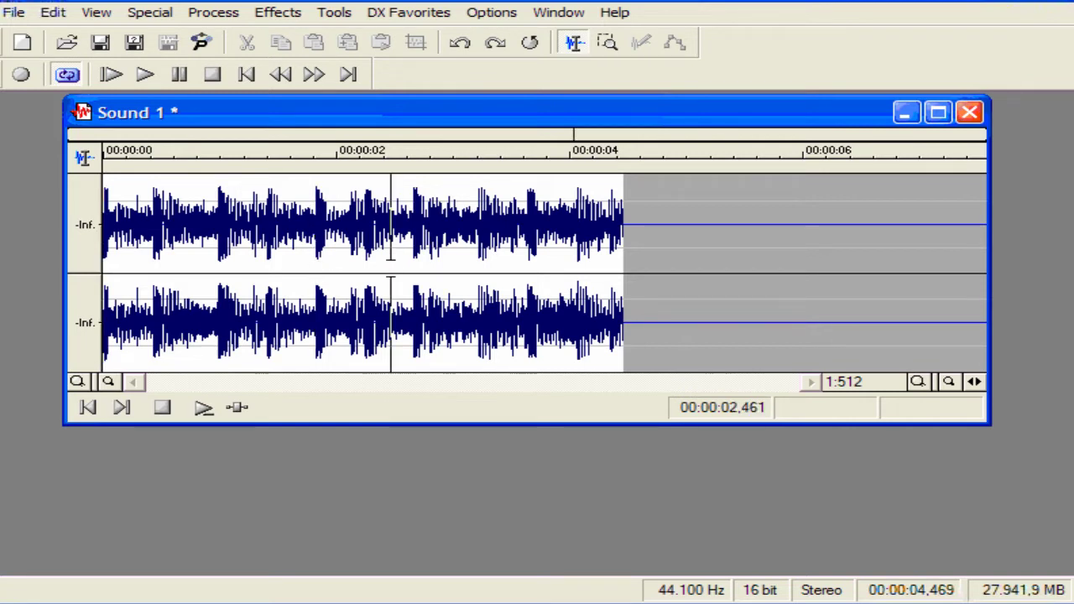
{"action": "right_click", "coordinate": [400, 172]}
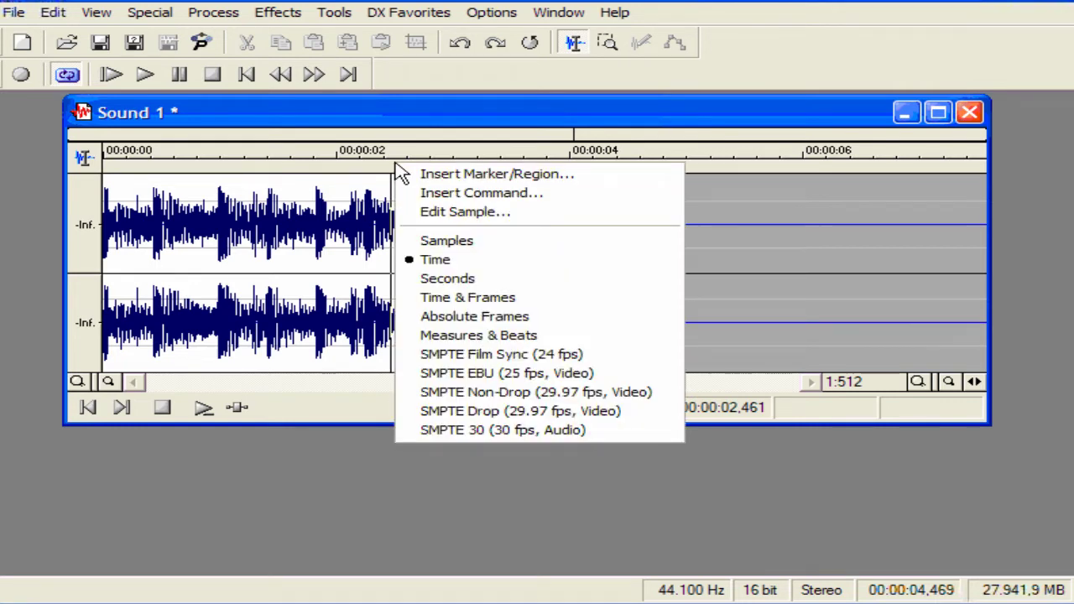
{"action": "left_click", "coordinate": [454, 176]}
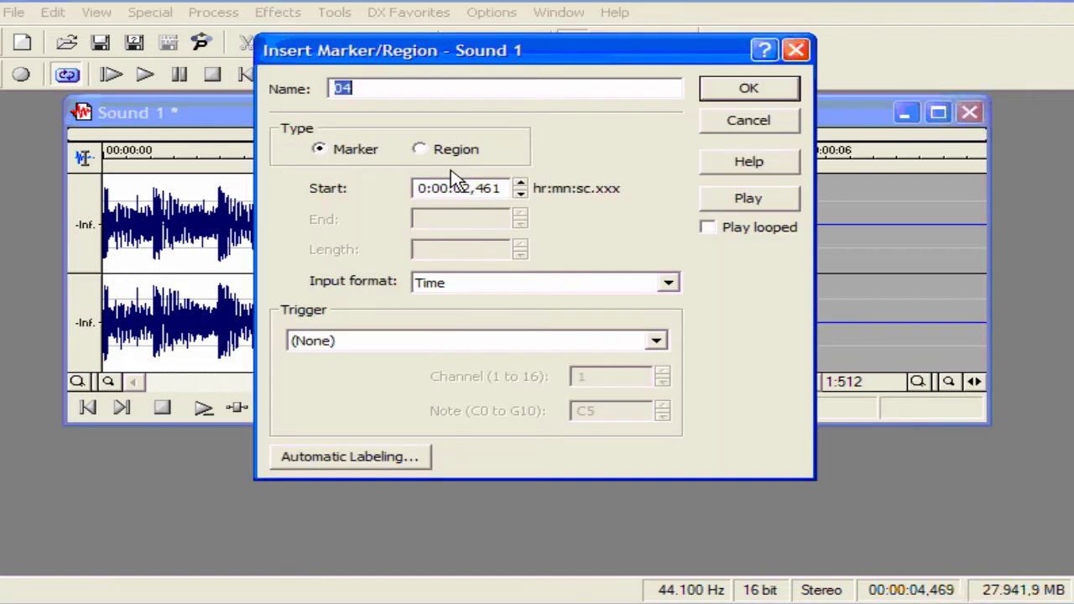
{"action": "left_click", "coordinate": [738, 99]}
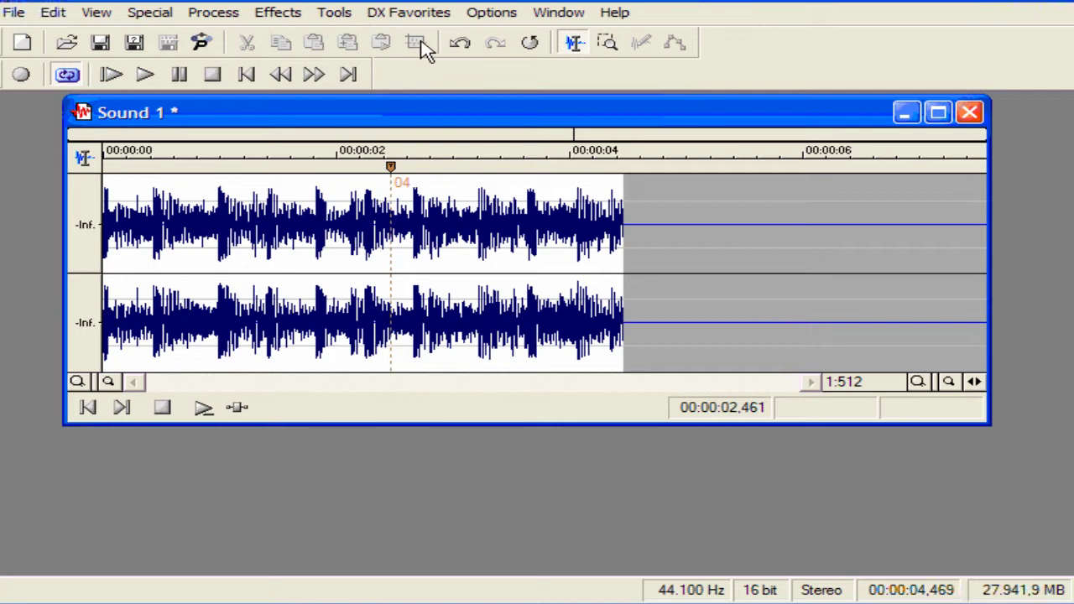
{"action": "left_click", "coordinate": [459, 46]}
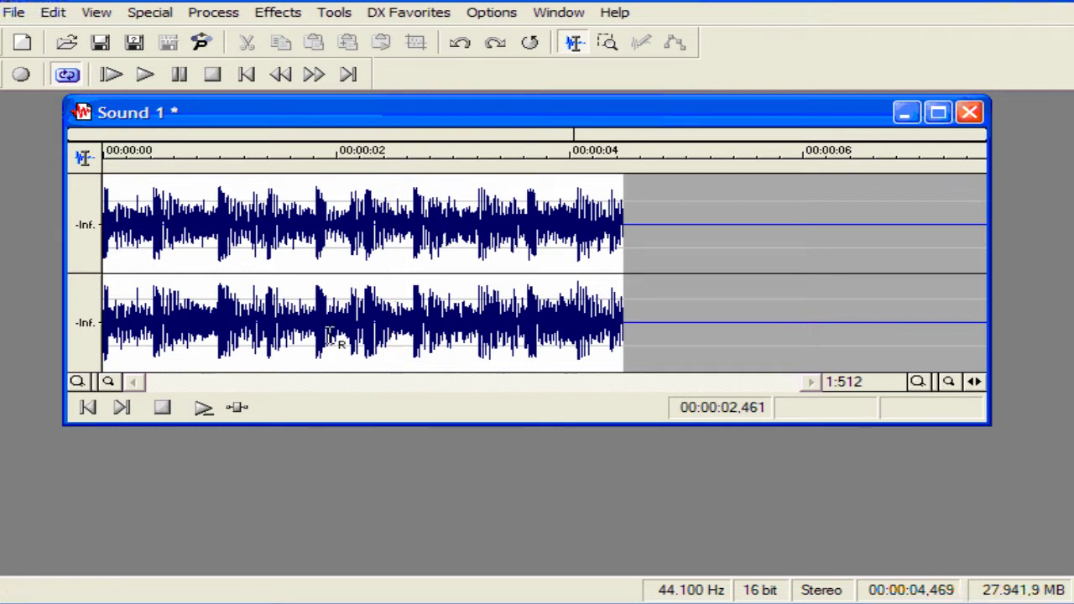
Place three markers on the waveform at about 00:00:02,519, 00:00:03,668 and 00:00:01,265
{"action": "left_click", "coordinate": [484, 273]}
{"action": "left_click", "coordinate": [398, 280]}
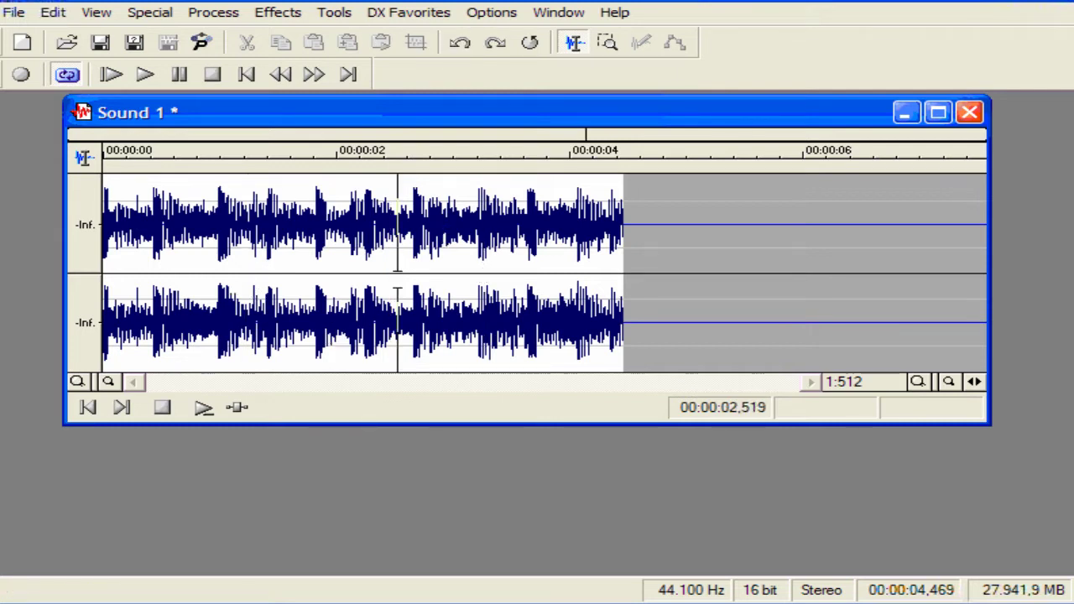
{"action": "key", "text": "m"}
{"action": "left_click", "coordinate": [530, 270]}
{"action": "key", "text": "m"}
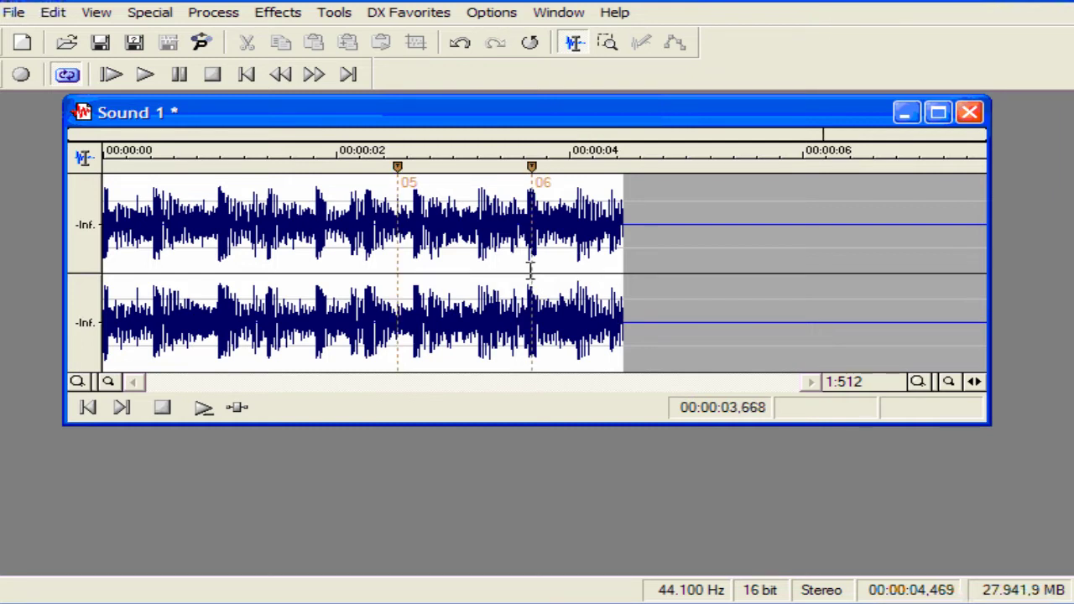
{"action": "left_click", "coordinate": [252, 262]}
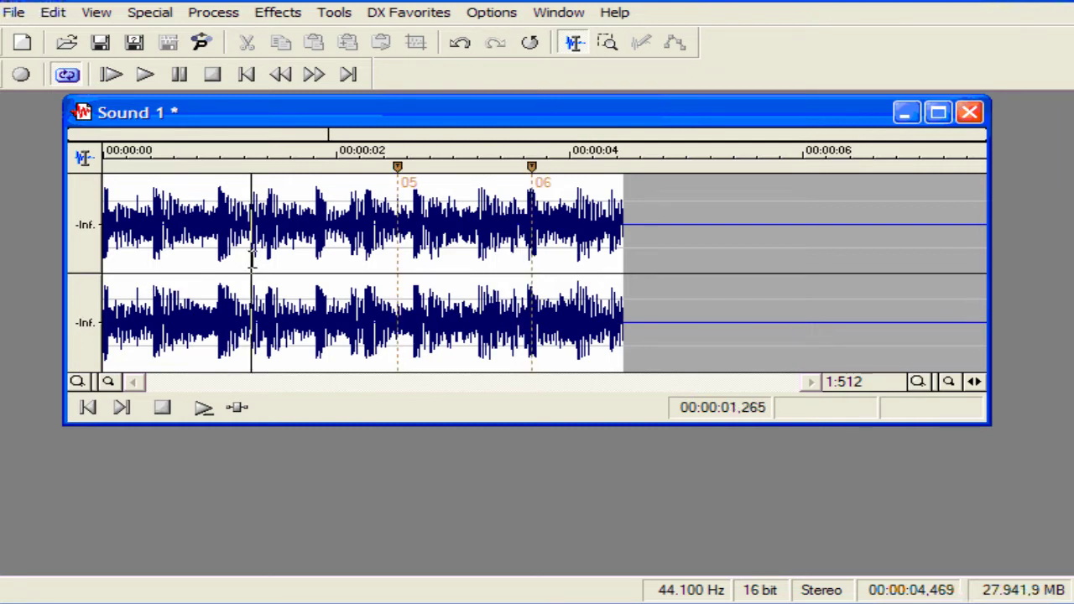
{"action": "key", "text": "m"}
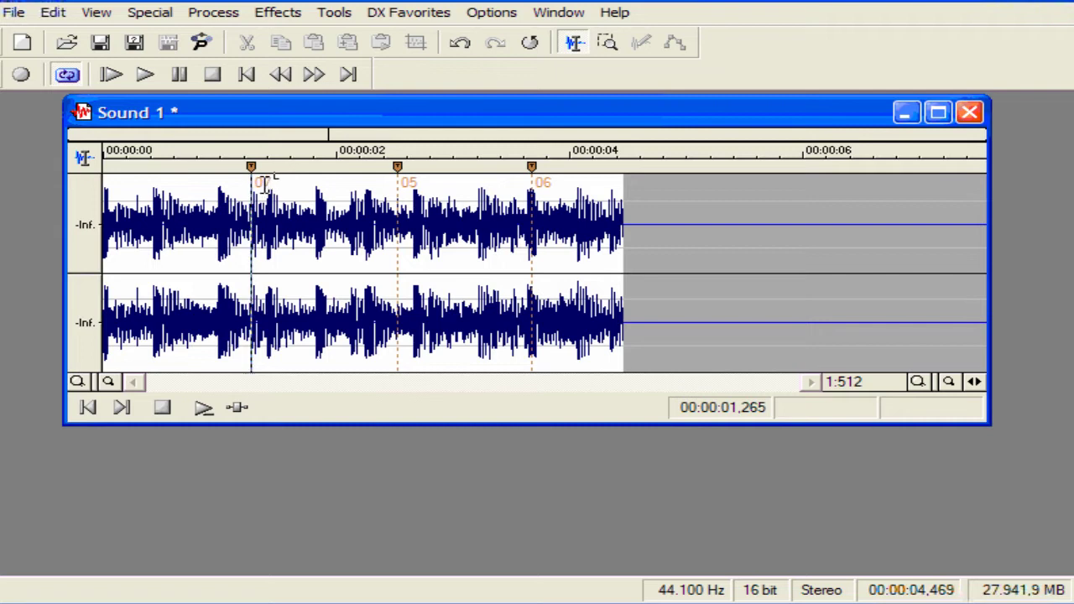
Rename the marker at 00:00:01,265 to "teste"
{"action": "right_click", "coordinate": [252, 171]}
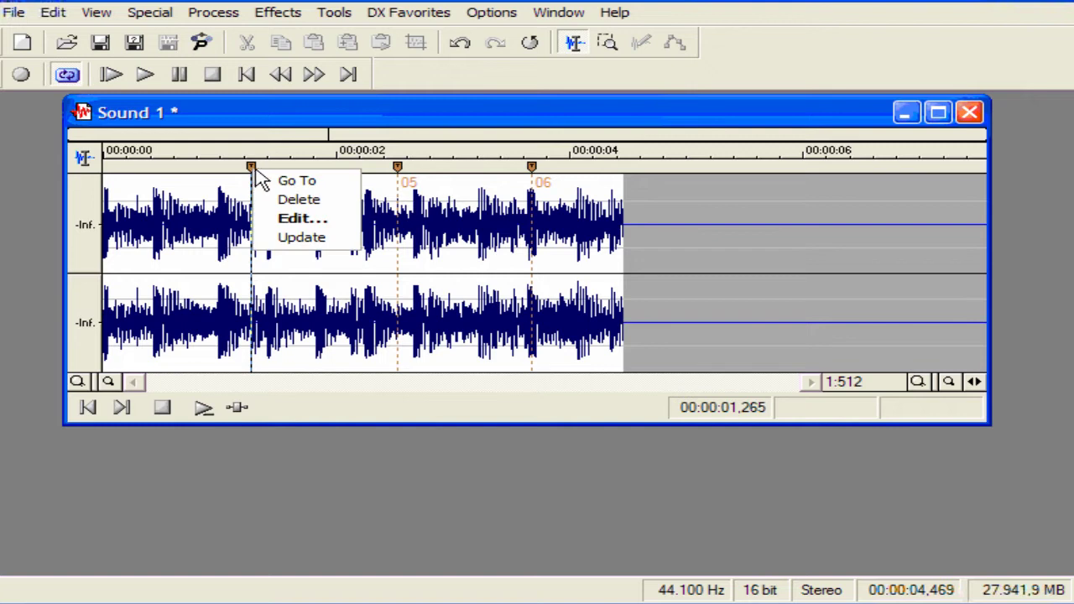
{"action": "left_click", "coordinate": [309, 219]}
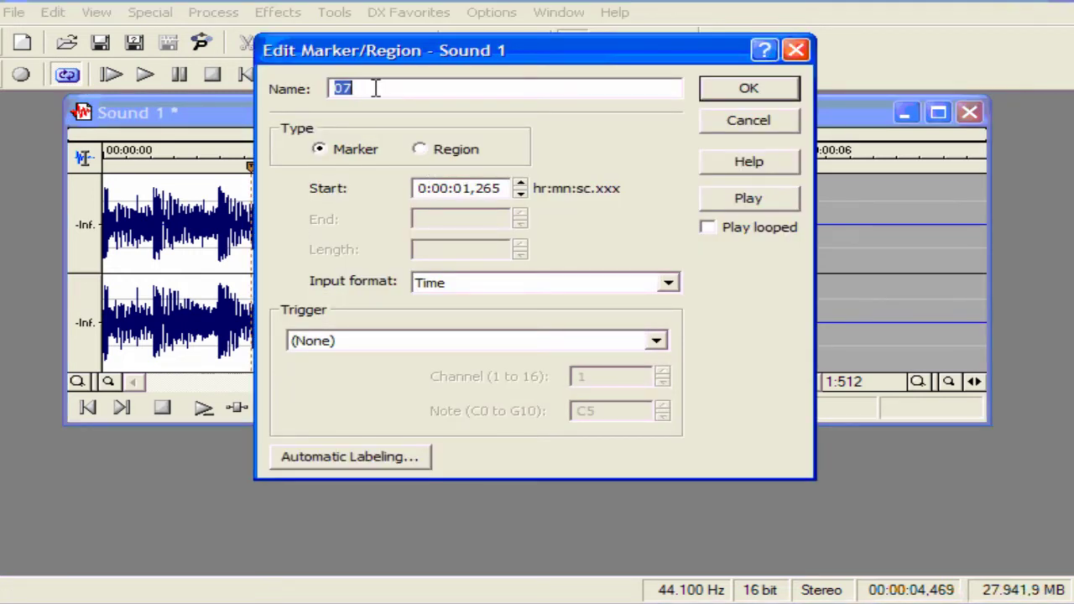
{"action": "type", "text": "teste"}
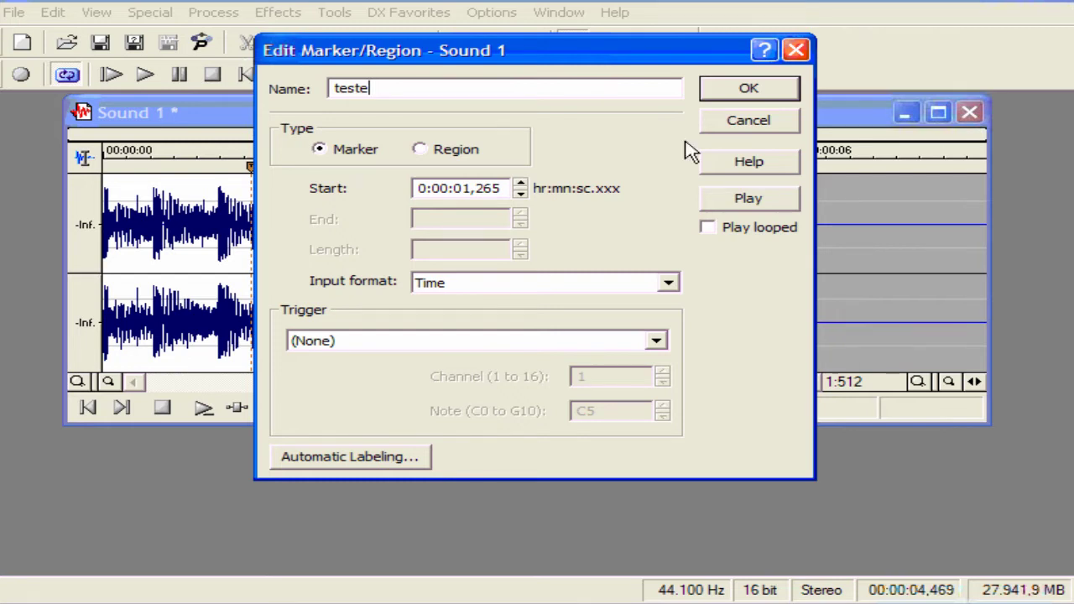
{"action": "left_click", "coordinate": [748, 88]}
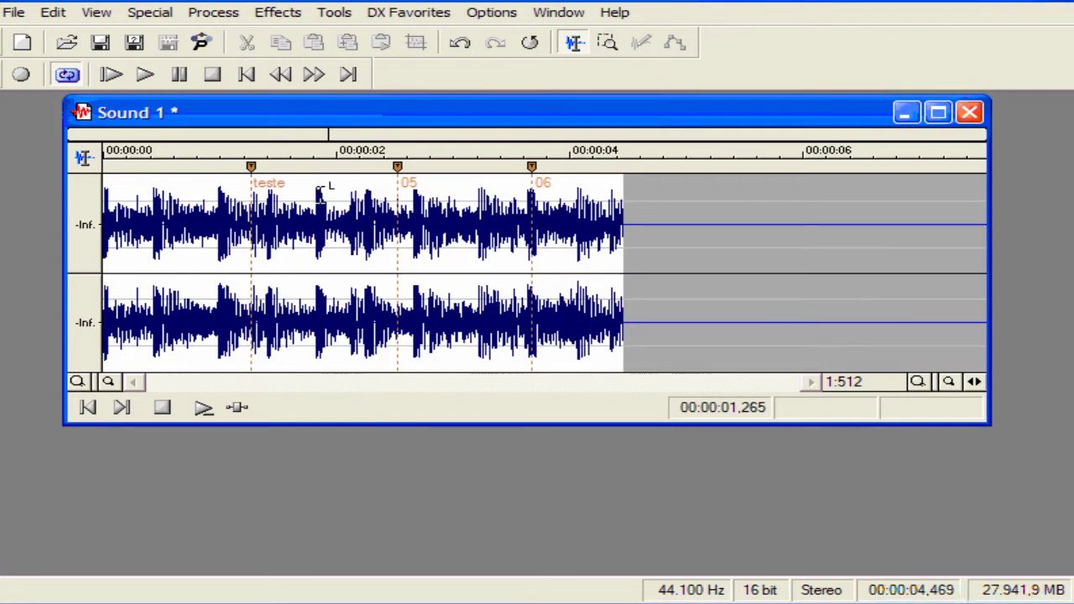
Move the "teste" marker back to about 0.7 seconds and shift marker 05 slightly earlier on the timeline
{"action": "mouse_move", "coordinate": [251, 167]}
{"action": "left_mouse_down"}
{"action": "mouse_move", "coordinate": [307, 171]}
{"action": "mouse_move", "coordinate": [166, 172]}
{"action": "left_mouse_up"}
{"action": "mouse_move", "coordinate": [400, 167]}
{"action": "left_mouse_down"}
{"action": "mouse_move", "coordinate": [335, 179]}
{"action": "mouse_move", "coordinate": [395, 186]}
{"action": "left_mouse_up"}
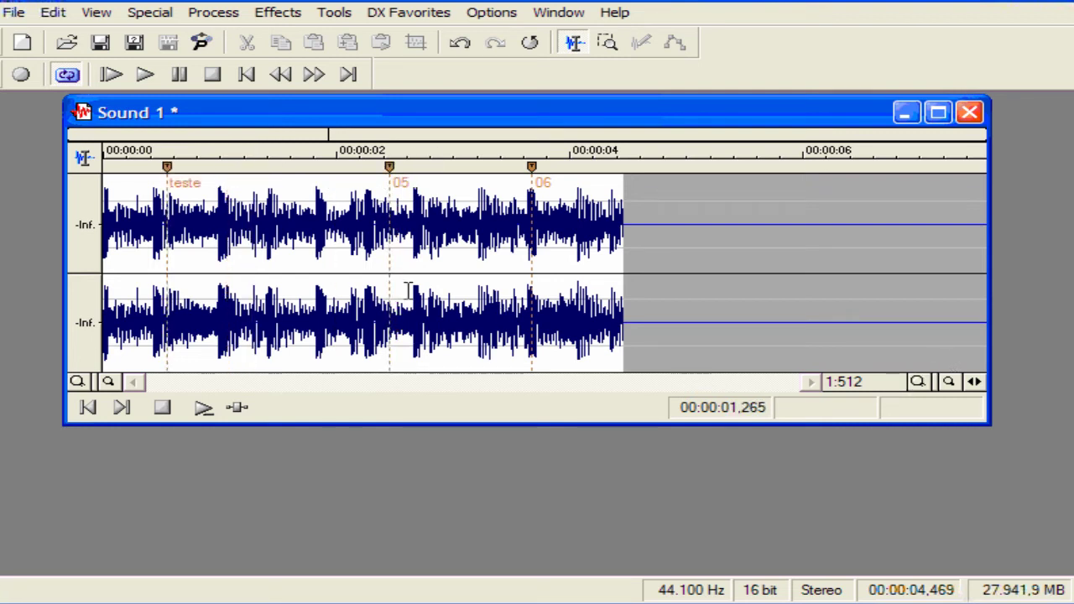
{"action": "left_click_drag", "start_coordinate": [168, 171], "coordinate": [189, 174]}
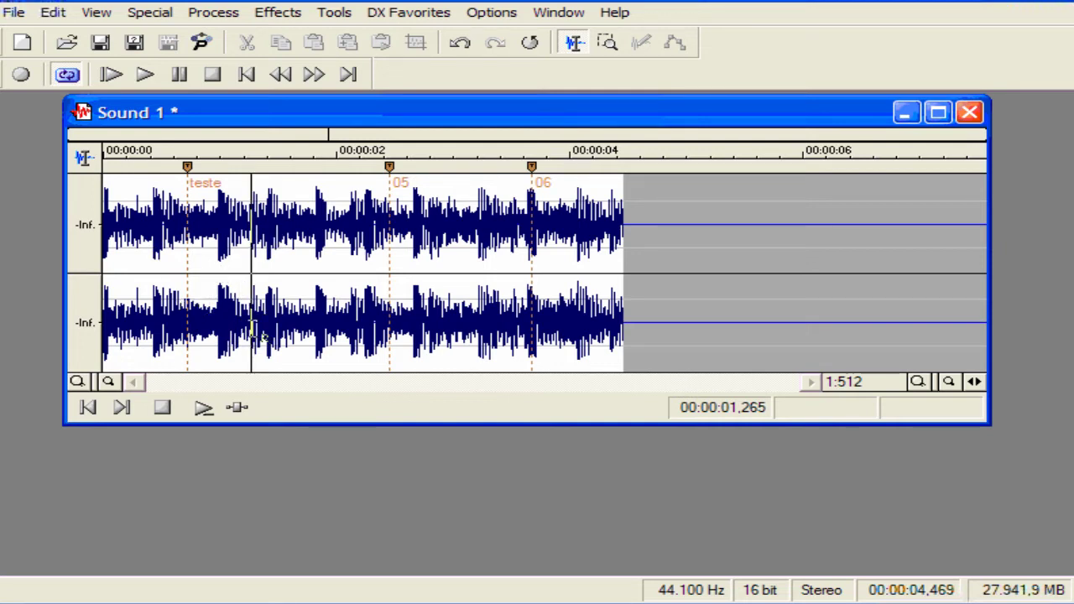
Play the sound and drop two markers during playback, at about 2.9 and 3.9 seconds, and stop playback
{"action": "left_click", "coordinate": [204, 409]}
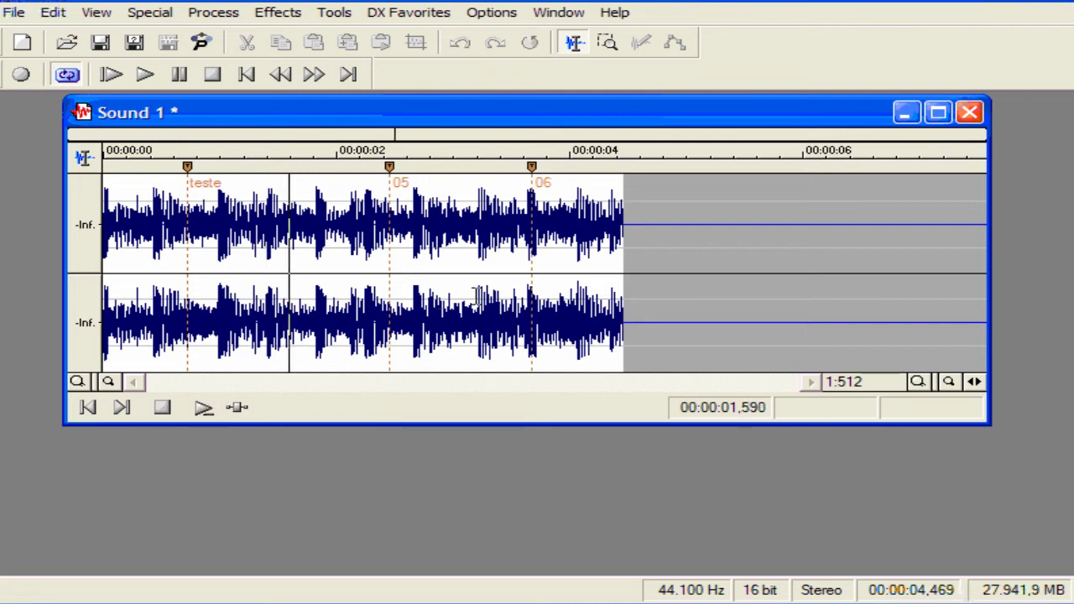
{"action": "key", "text": "m"}
{"action": "key", "text": "m"}
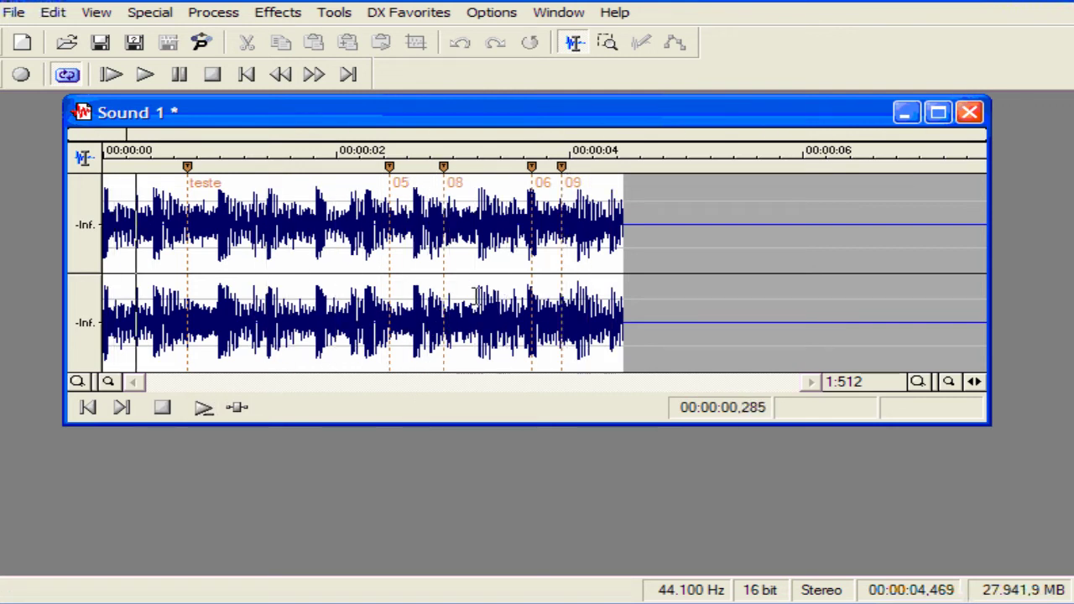
{"action": "left_click", "coordinate": [163, 411]}
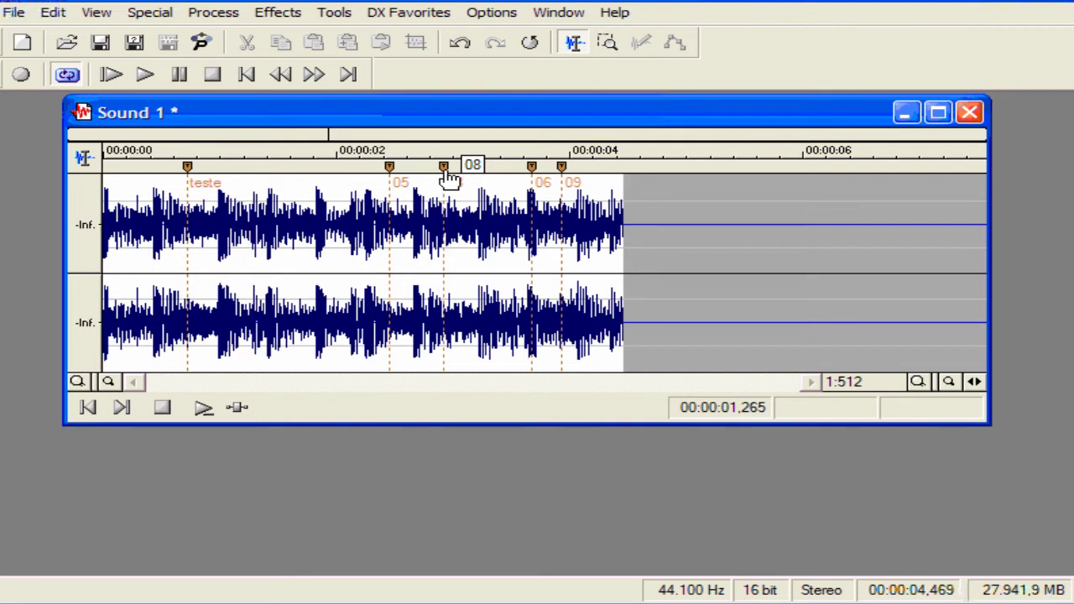
Set the cursor just before the beat at 00:00:00,982 and update the "teste" marker to that position
{"action": "left_click", "coordinate": [196, 269]}
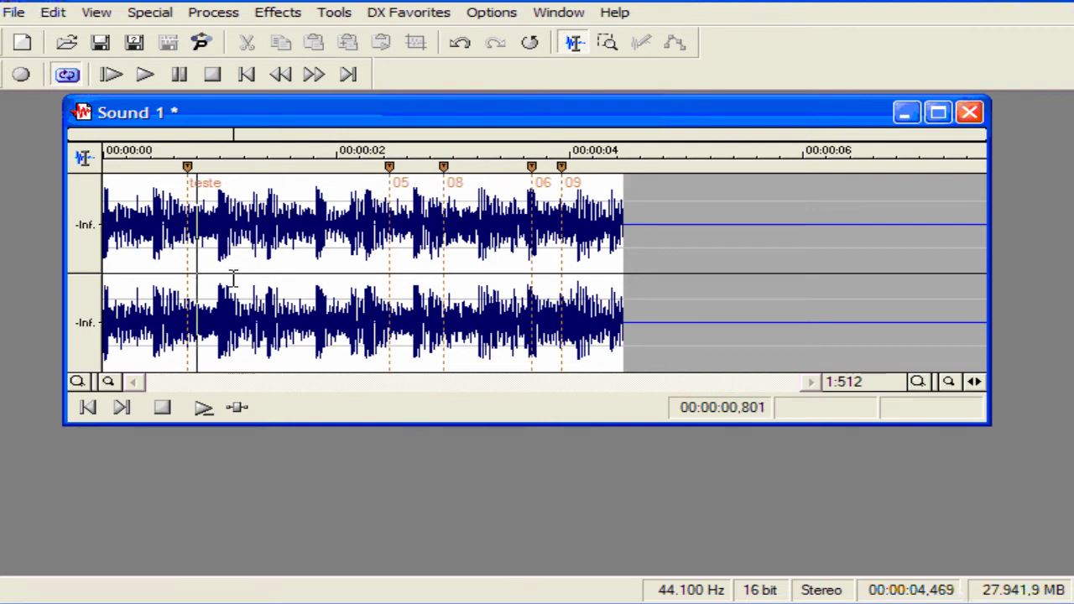
{"action": "left_click", "coordinate": [920, 383]}
{"action": "double_click", "coordinate": [920, 382]}
{"action": "left_click", "coordinate": [577, 260]}
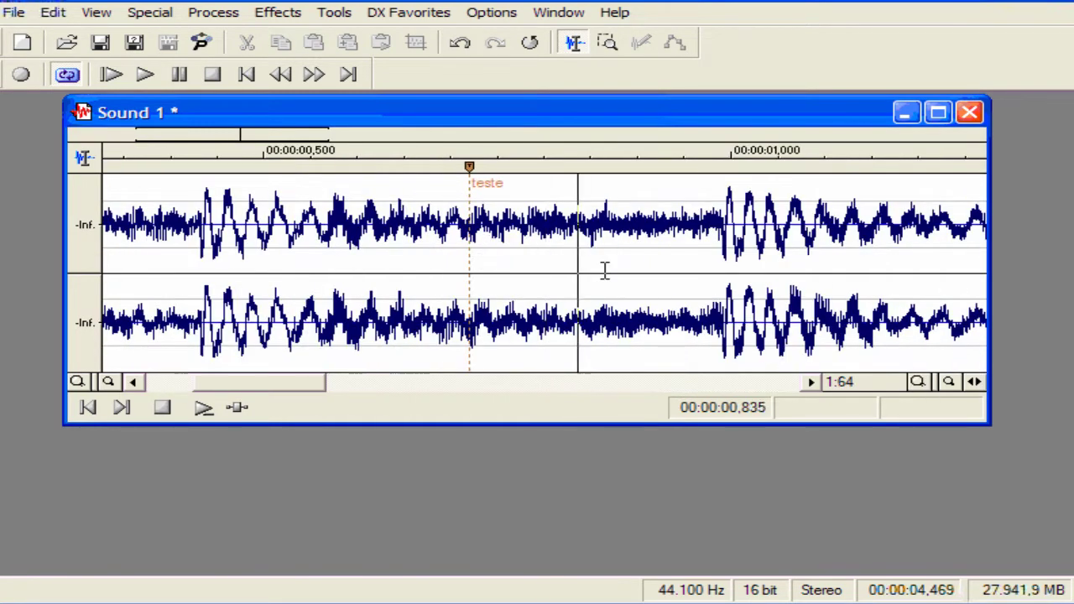
{"action": "left_click", "coordinate": [608, 270]}
{"action": "mouse_move", "coordinate": [469, 167]}
{"action": "left_mouse_down"}
{"action": "mouse_move", "coordinate": [595, 170]}
{"action": "mouse_move", "coordinate": [632, 252]}
{"action": "left_mouse_up"}
{"action": "left_click", "coordinate": [693, 264]}
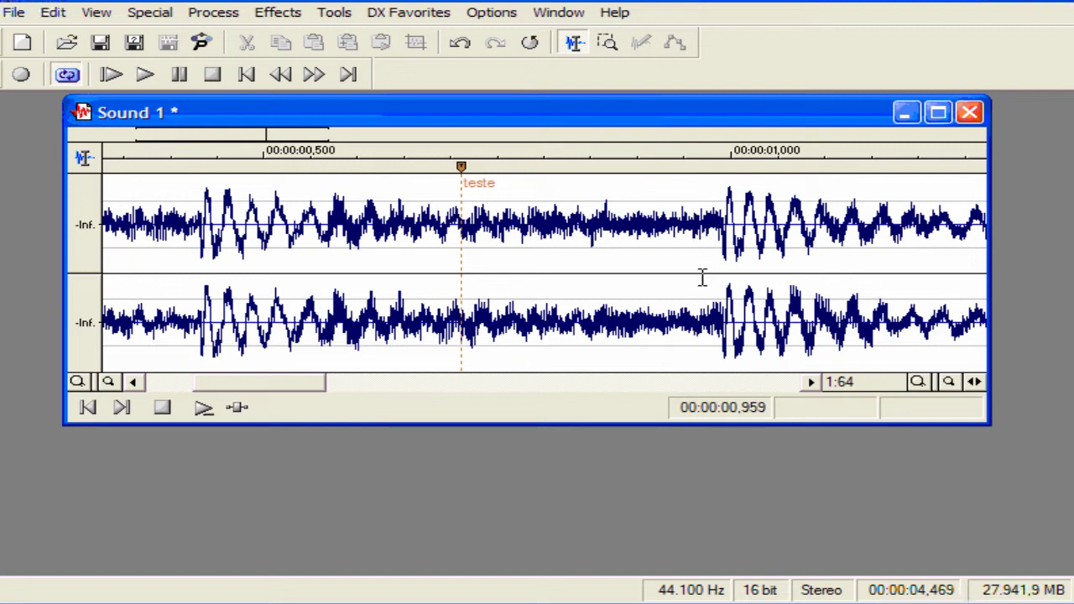
{"action": "left_click", "coordinate": [714, 277]}
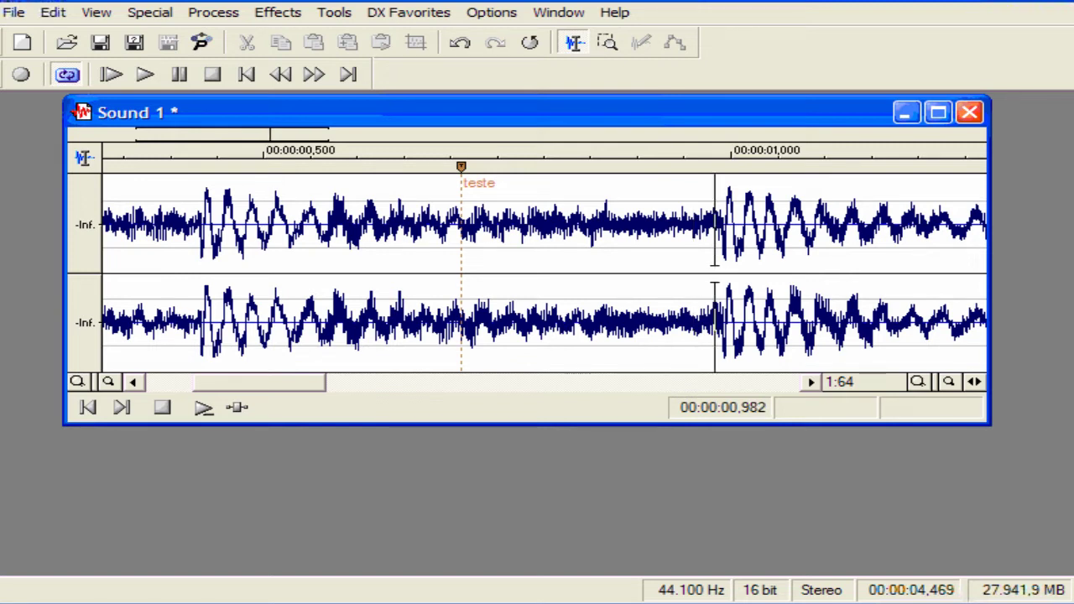
{"action": "right_click", "coordinate": [464, 168]}
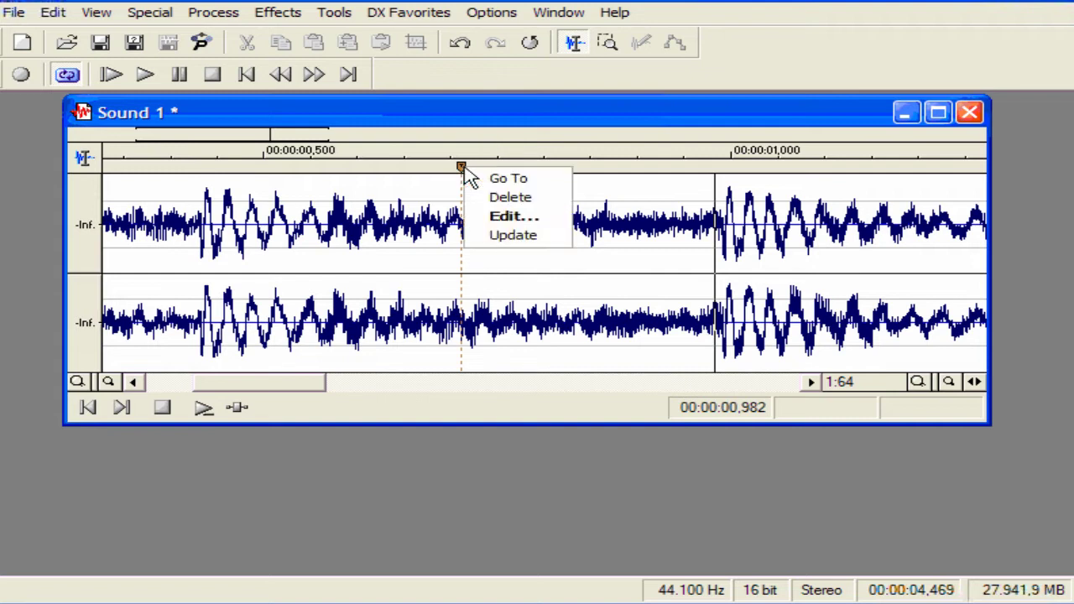
{"action": "left_click", "coordinate": [506, 236]}
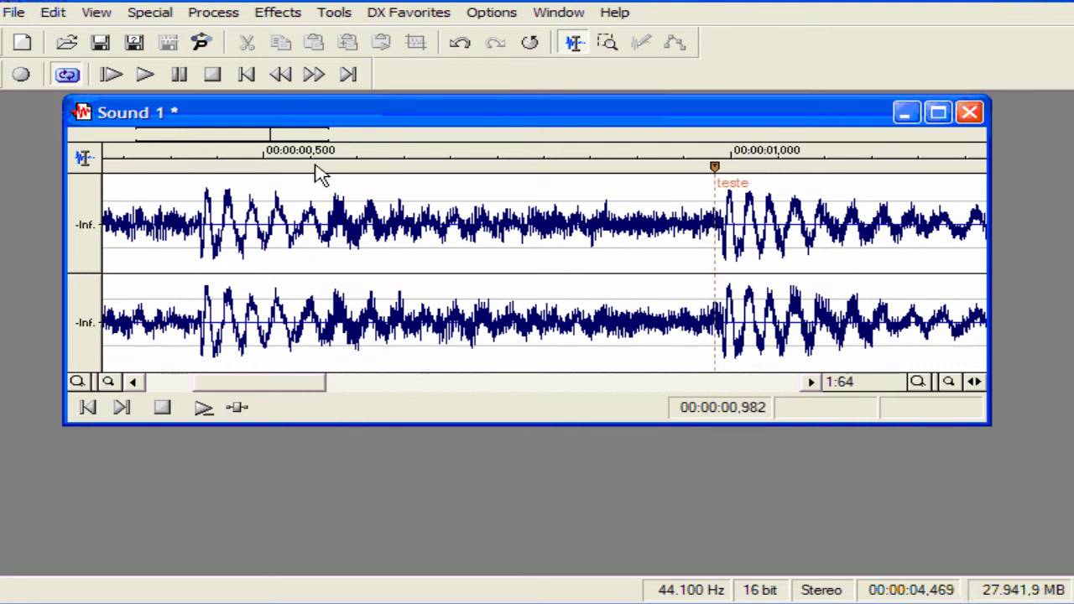
{"action": "left_click", "coordinate": [325, 235]}
{"action": "left_click", "coordinate": [948, 382]}
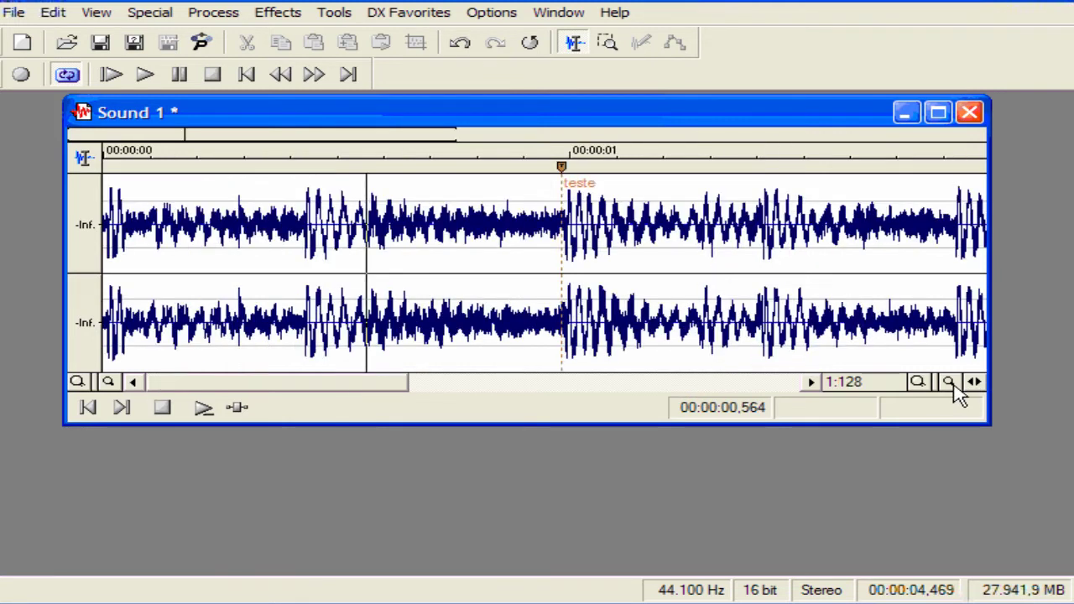
{"action": "double_click", "coordinate": [948, 383]}
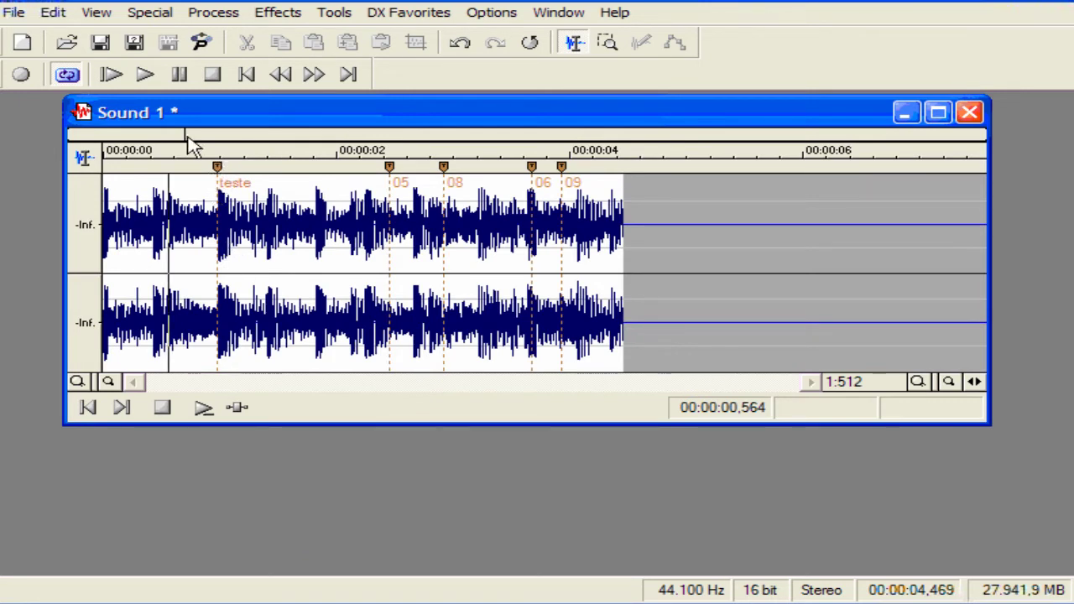
{"action": "left_click", "coordinate": [141, 14]}
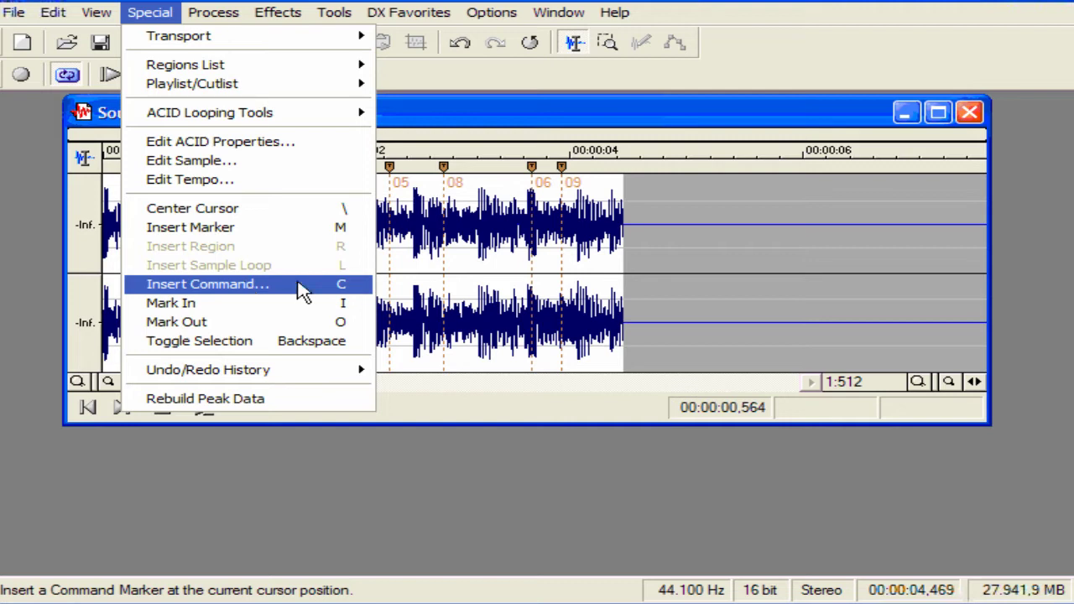
{"action": "left_click", "coordinate": [224, 286]}
{"action": "left_click", "coordinate": [411, 204]}
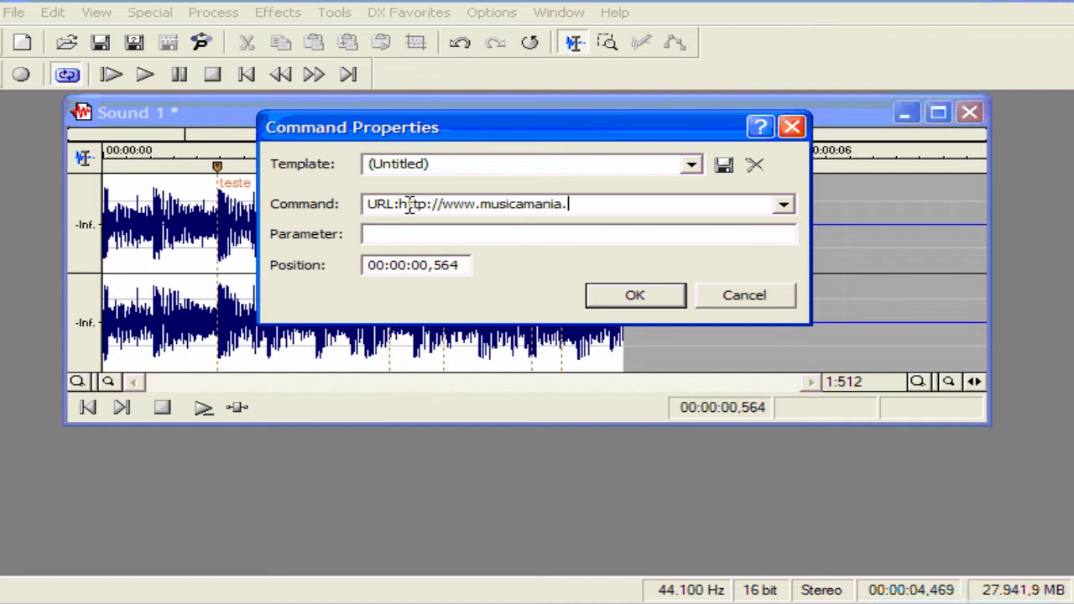
{"action": "type", "text": "om.br"}
{"action": "left_click", "coordinate": [635, 296]}
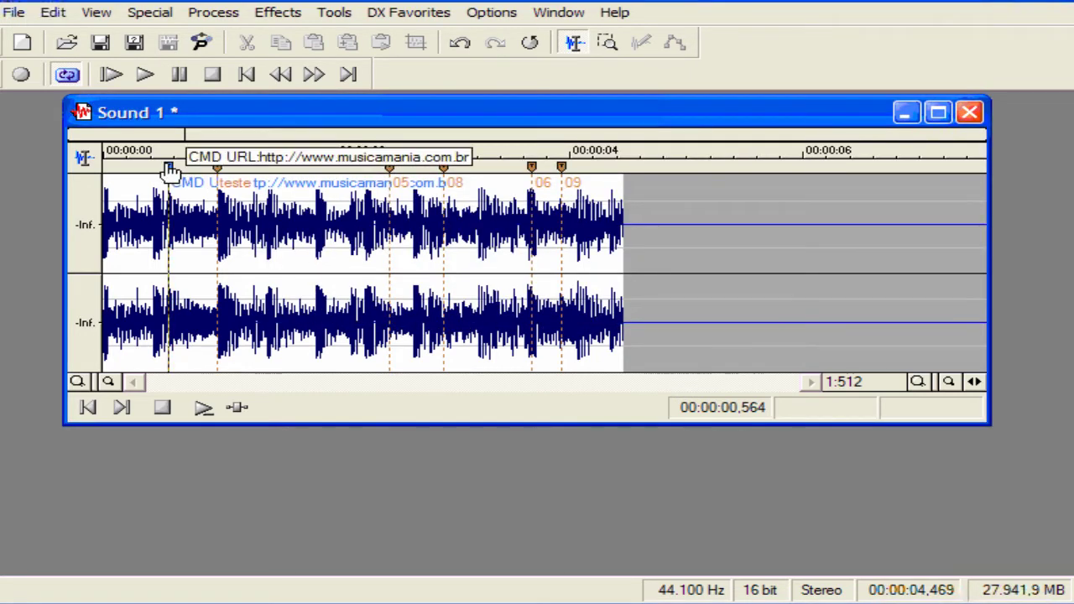
Move the URL command marker to about 0.5 seconds and place the cursor before it at 00:00:00,220
{"action": "mouse_move", "coordinate": [171, 167]}
{"action": "left_mouse_down"}
{"action": "mouse_move", "coordinate": [139, 175]}
{"action": "mouse_move", "coordinate": [188, 176]}
{"action": "mouse_move", "coordinate": [138, 172]}
{"action": "left_mouse_up"}
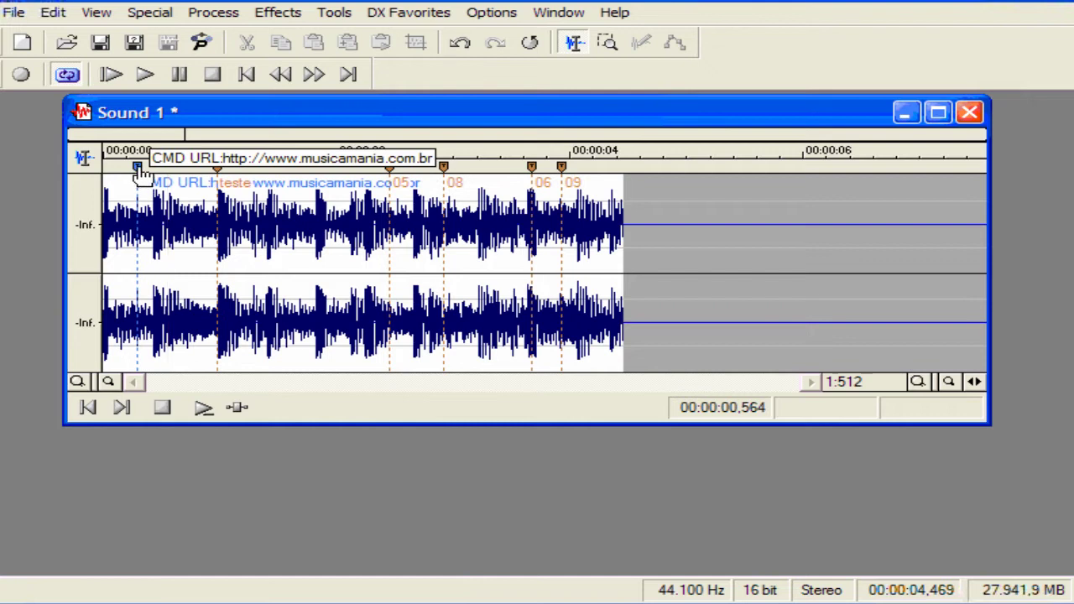
{"action": "mouse_move", "coordinate": [141, 176]}
{"action": "left_mouse_down"}
{"action": "mouse_move", "coordinate": [131, 173]}
{"action": "mouse_move", "coordinate": [158, 173]}
{"action": "left_mouse_up"}
{"action": "left_click", "coordinate": [129, 265]}
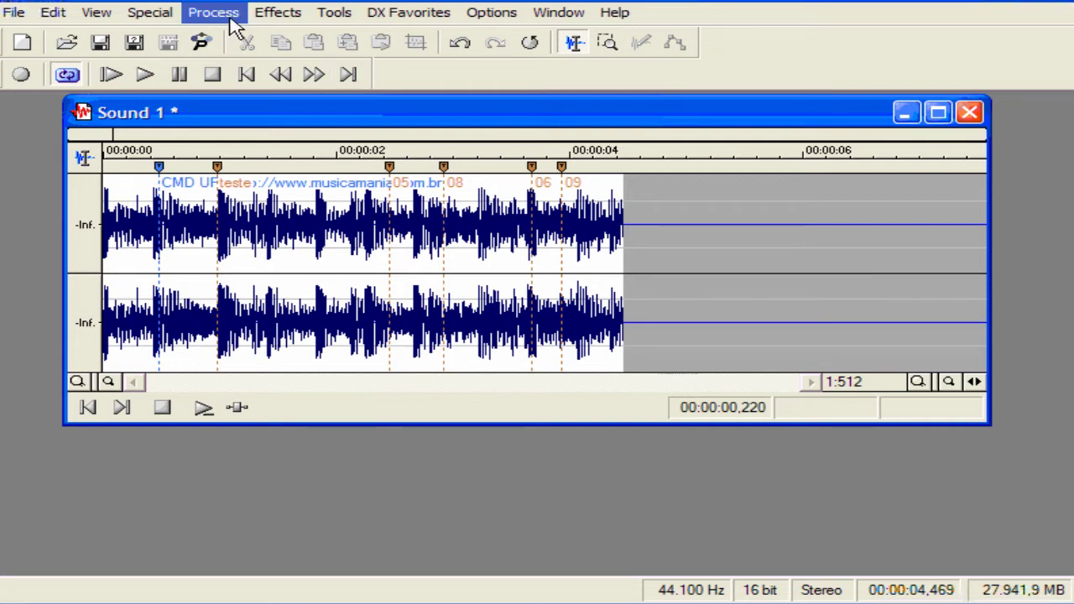
Clear all existing markers and the command marker from Sound 1's regions list
{"action": "left_click", "coordinate": [159, 16]}
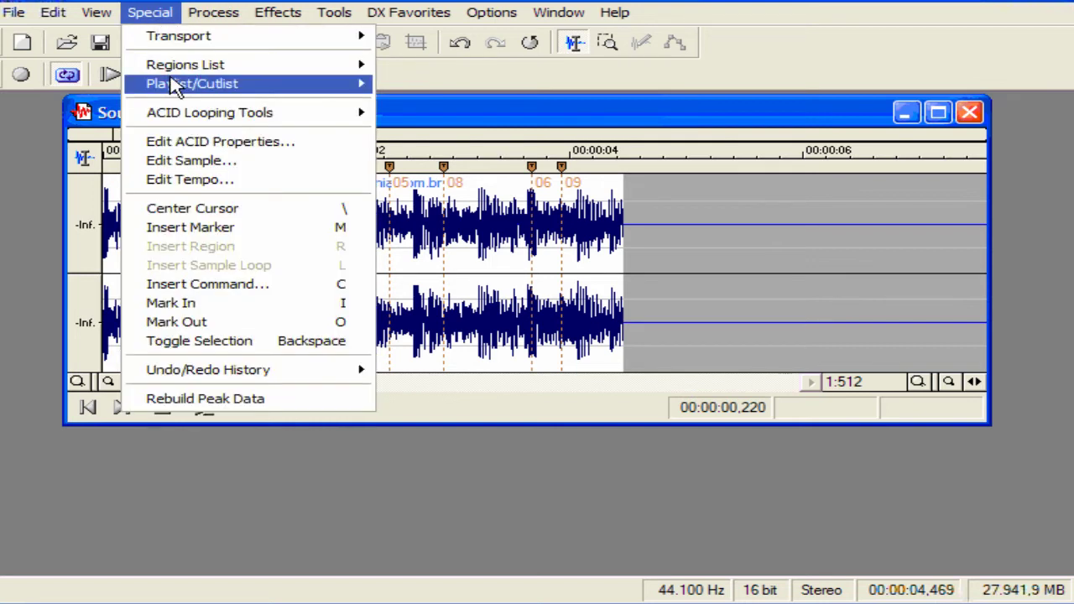
{"action": "mouse_move", "coordinate": [253, 73]}
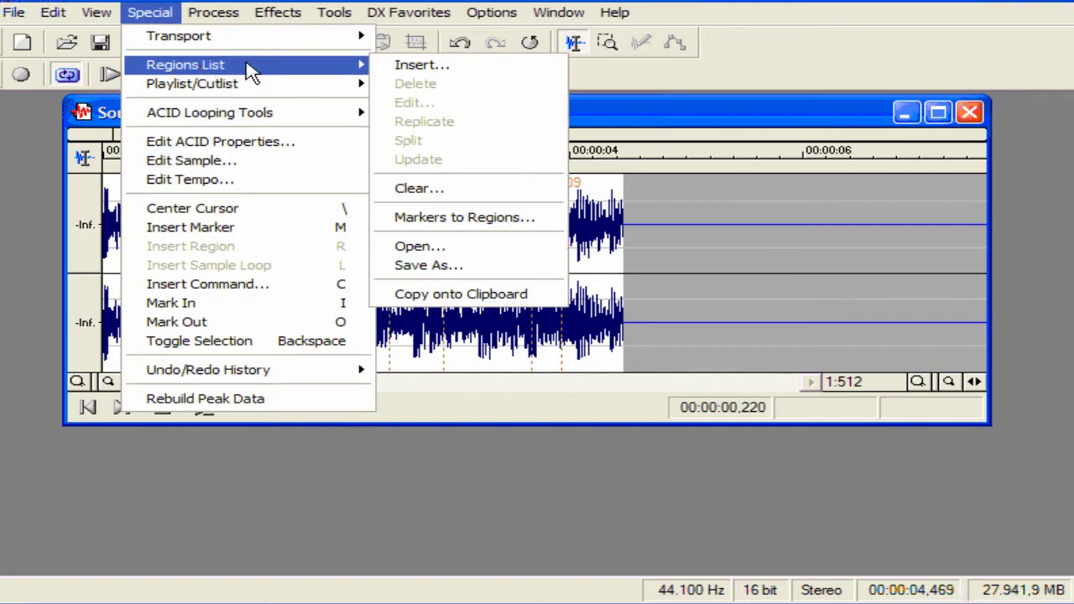
{"action": "left_click", "coordinate": [443, 189]}
{"action": "left_click", "coordinate": [498, 255]}
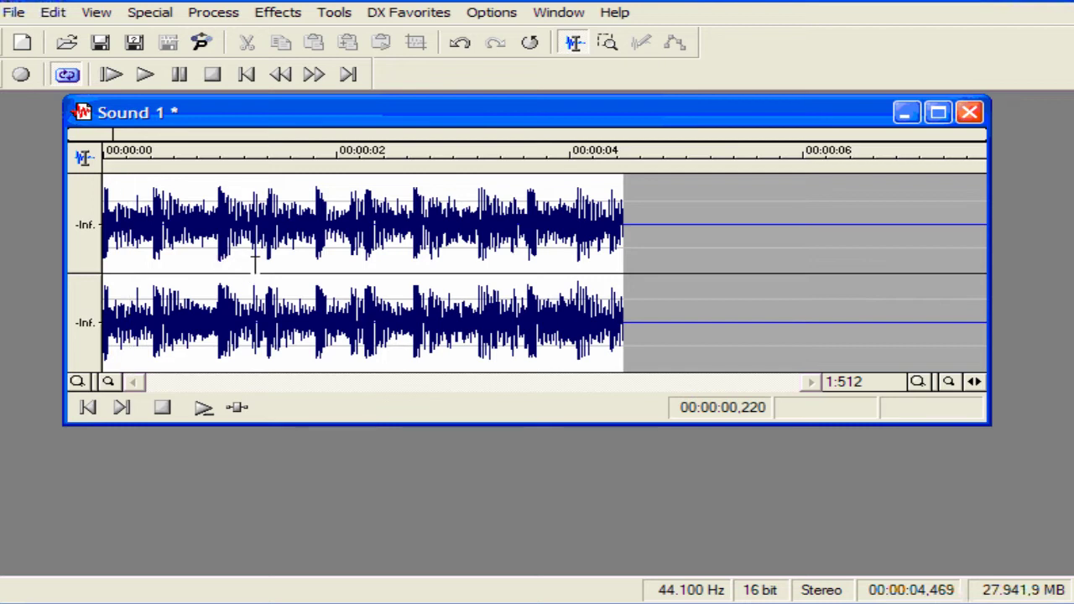
Select the audio from 00:00:00,917 to 00:00:02,113, insert a region named 03 over it, and clear the selection
{"action": "left_click_drag", "start_coordinate": [210, 264], "coordinate": [350, 275]}
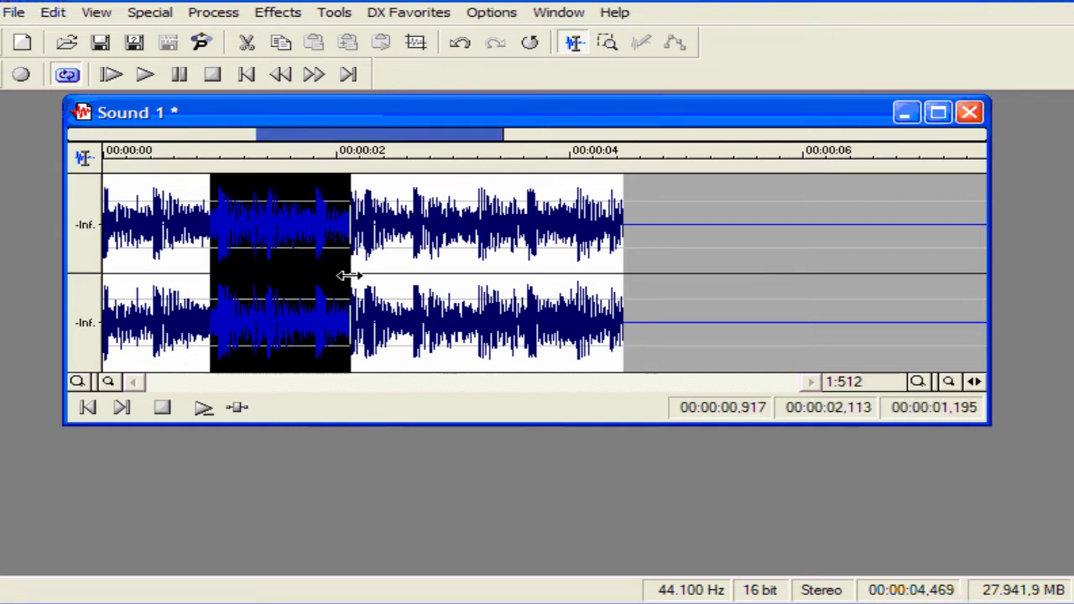
{"action": "left_click", "coordinate": [167, 19]}
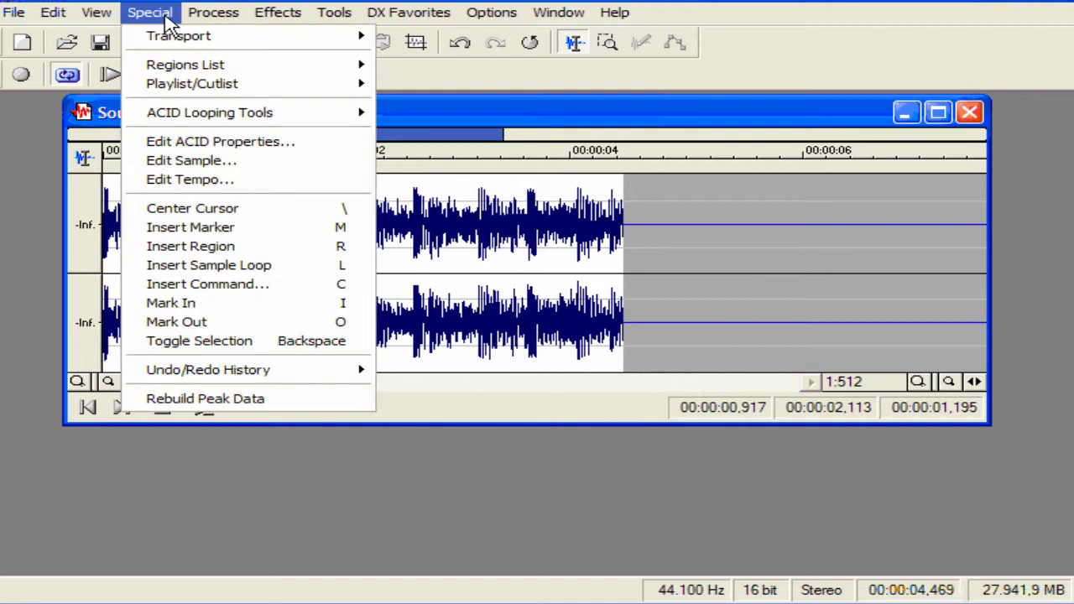
{"action": "left_click", "coordinate": [200, 250]}
{"action": "mouse_move", "coordinate": [514, 61]}
{"action": "left_mouse_down"}
{"action": "mouse_move", "coordinate": [586, 73]}
{"action": "mouse_move", "coordinate": [510, 109]}
{"action": "left_mouse_up"}
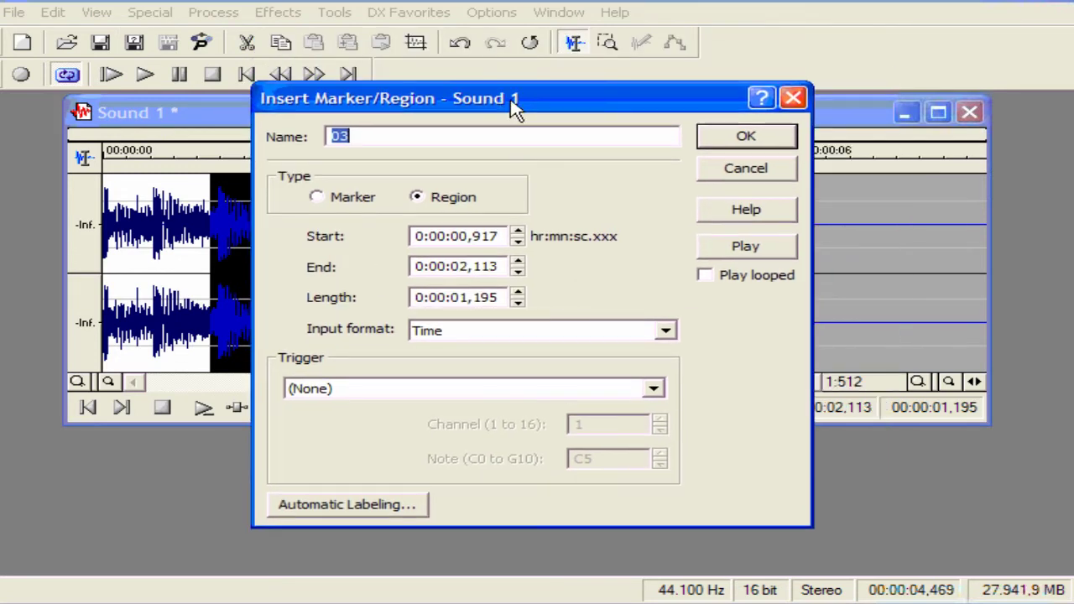
{"action": "left_click", "coordinate": [743, 141]}
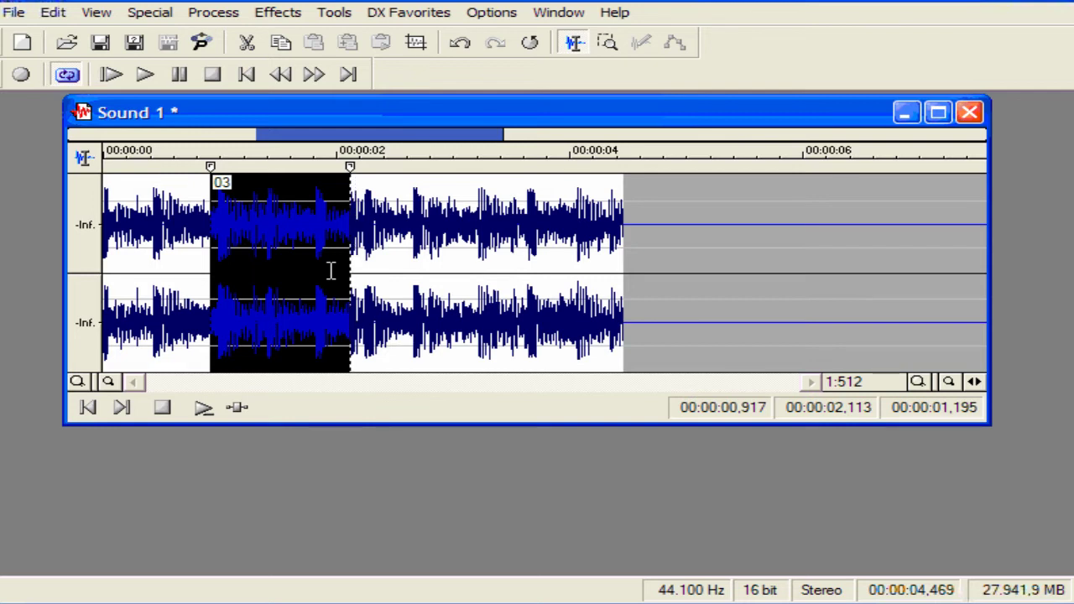
{"action": "left_click", "coordinate": [431, 265]}
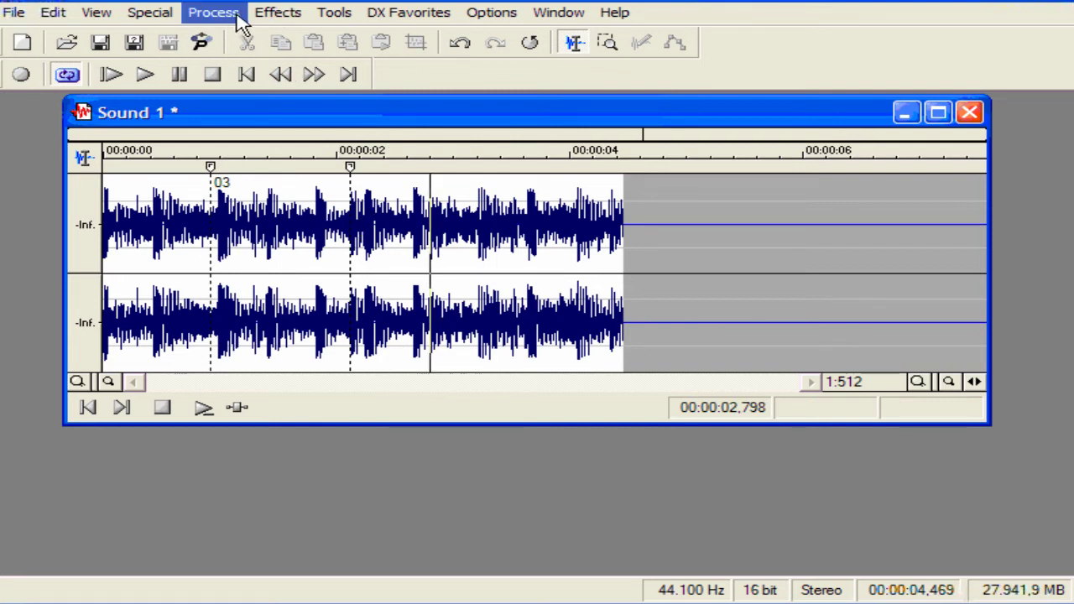
Clear the regions list to remove region 03
{"action": "left_click", "coordinate": [159, 15]}
{"action": "mouse_move", "coordinate": [192, 69]}
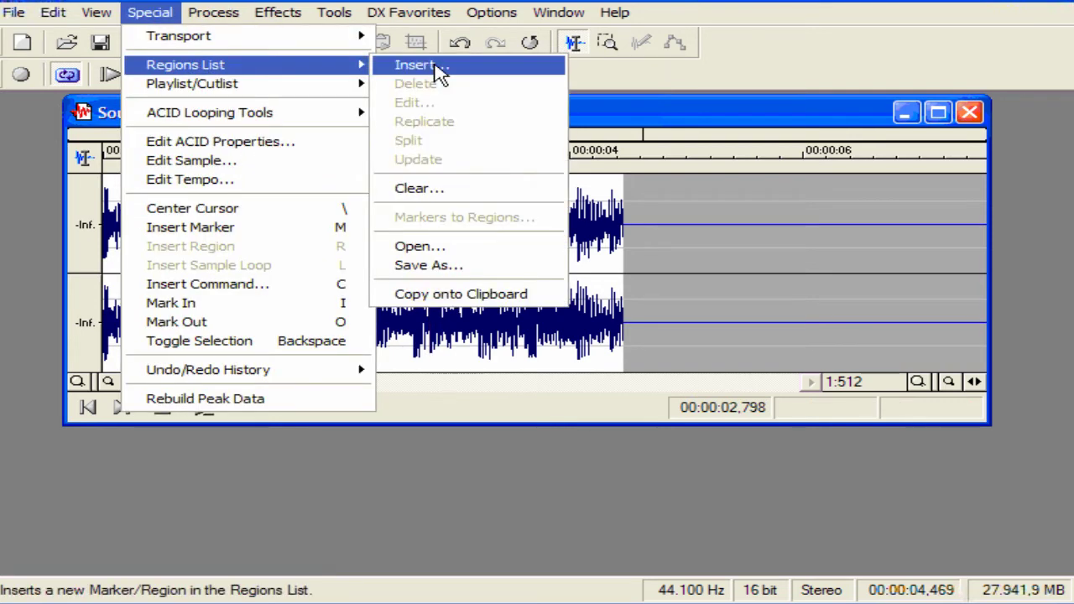
{"action": "left_click", "coordinate": [457, 191]}
{"action": "left_click", "coordinate": [491, 251]}
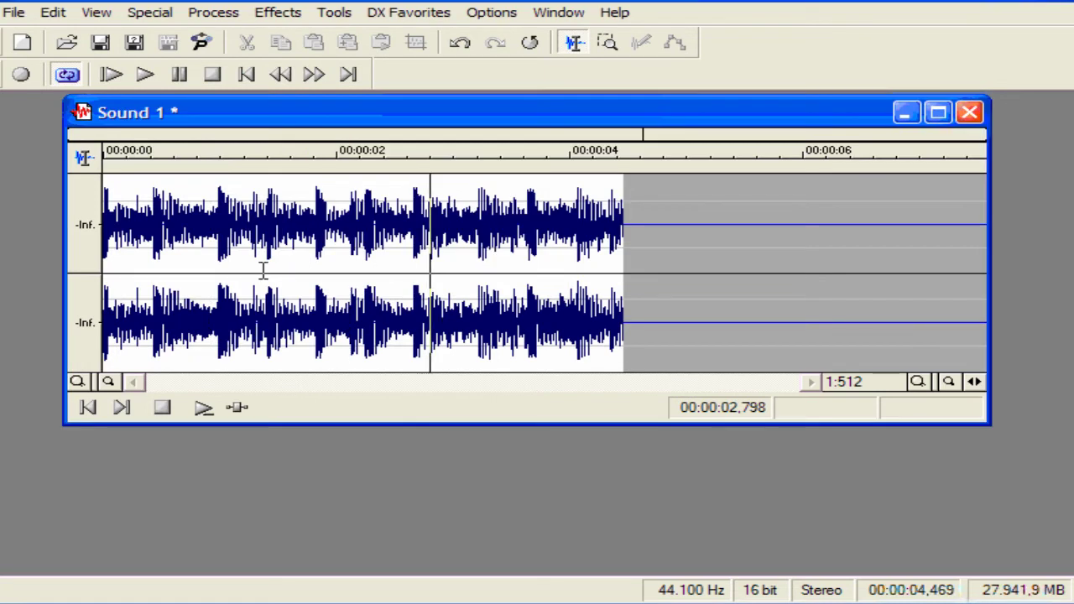
Play the sound from 00:00:01,044, drop markers during playback at about 1.8, 3.3 and 0.7 seconds, and stop playback
{"action": "left_click", "coordinate": [225, 271]}
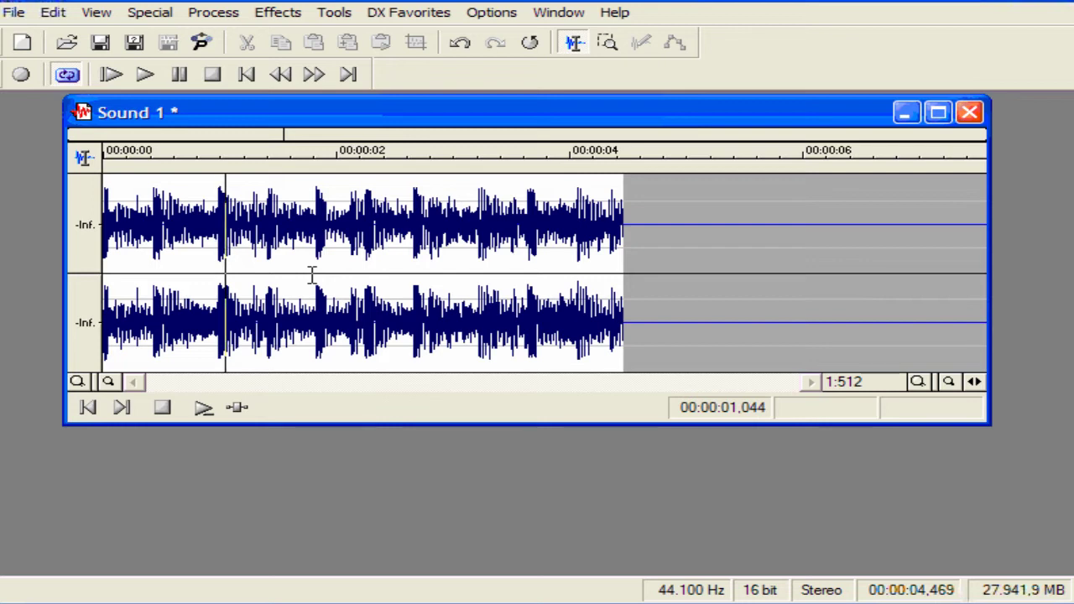
{"action": "key", "text": "space"}
{"action": "key", "text": "m"}
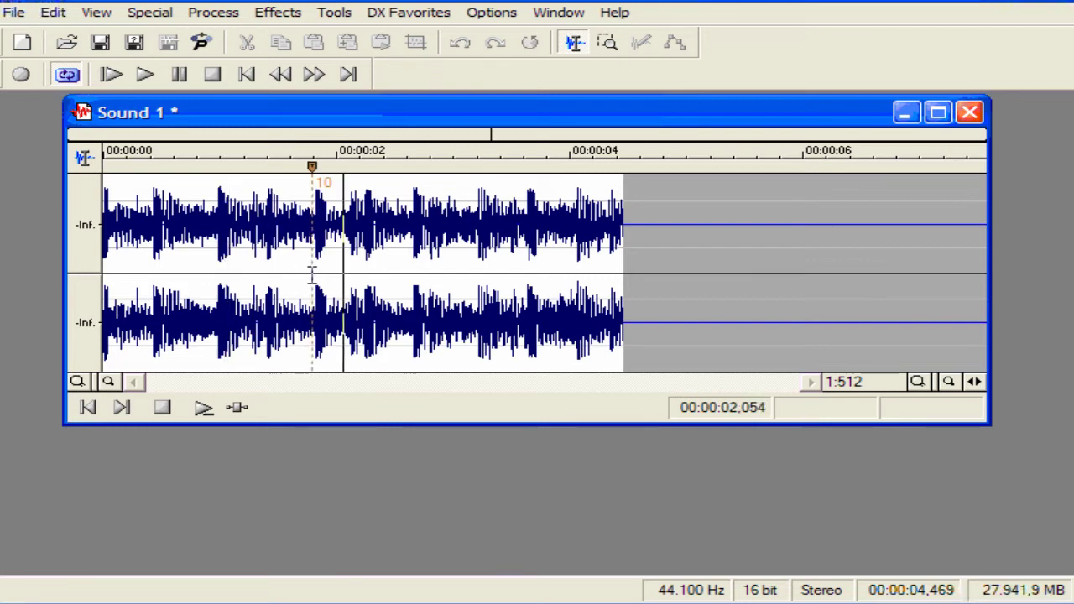
{"action": "key", "text": "m"}
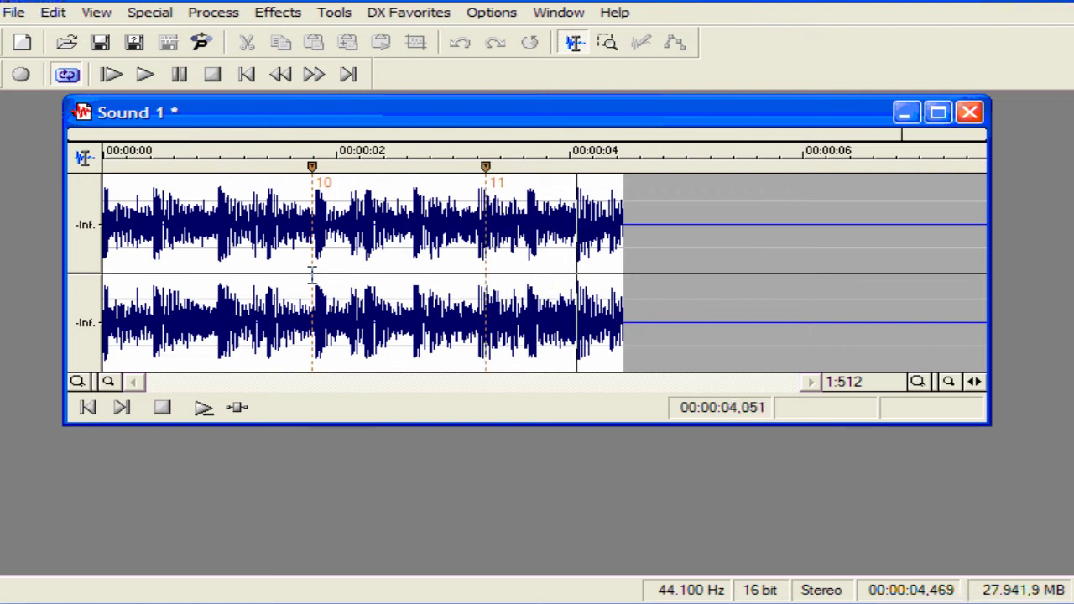
{"action": "key", "text": "m"}
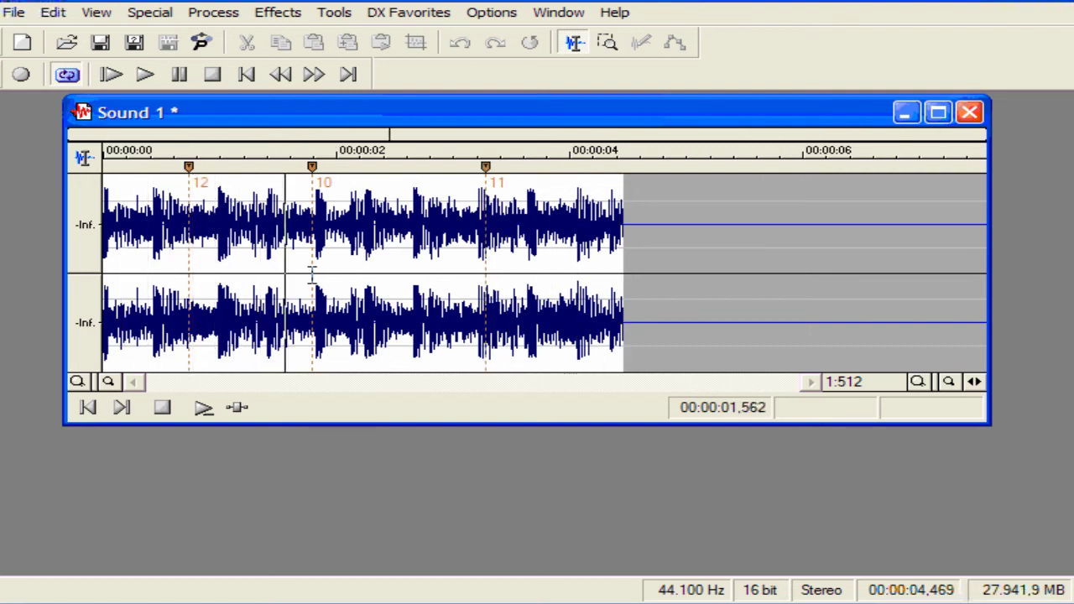
{"action": "left_click", "coordinate": [162, 414]}
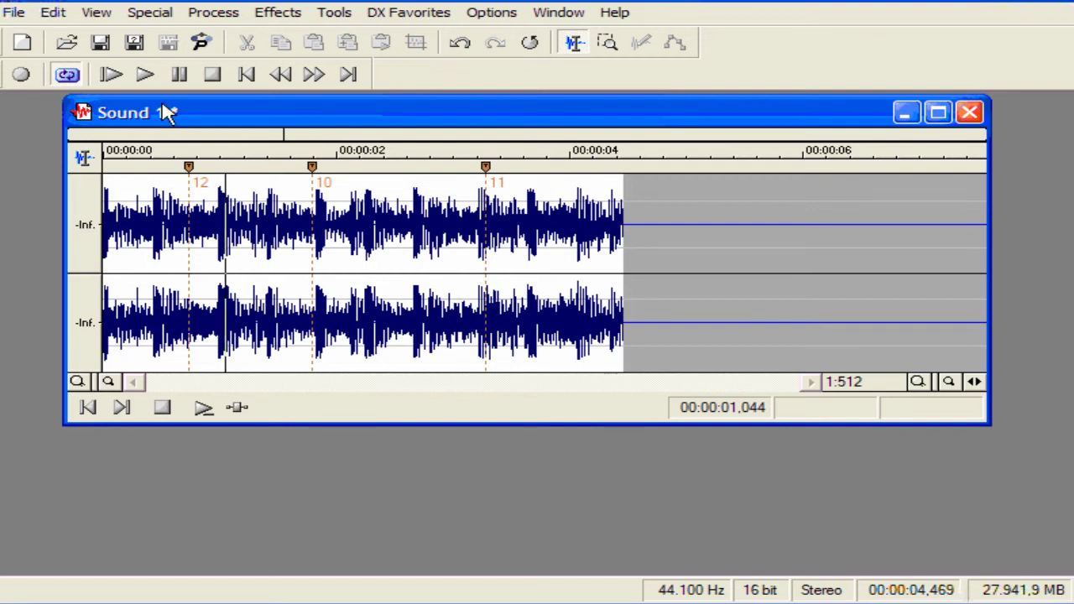
Convert all markers in the sound file to regions
{"action": "left_click", "coordinate": [149, 14]}
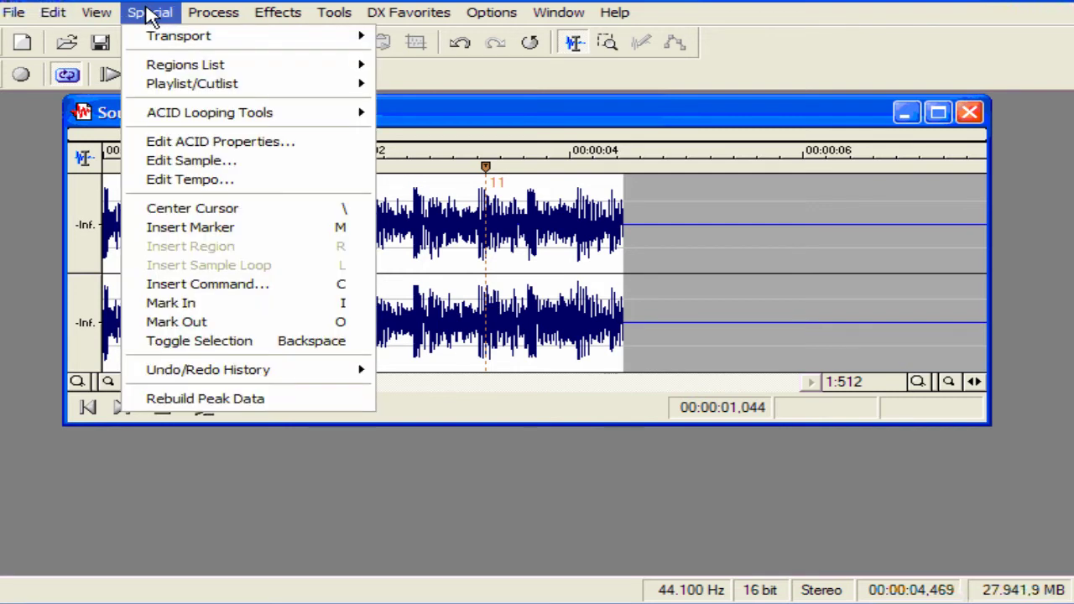
{"action": "mouse_move", "coordinate": [177, 74]}
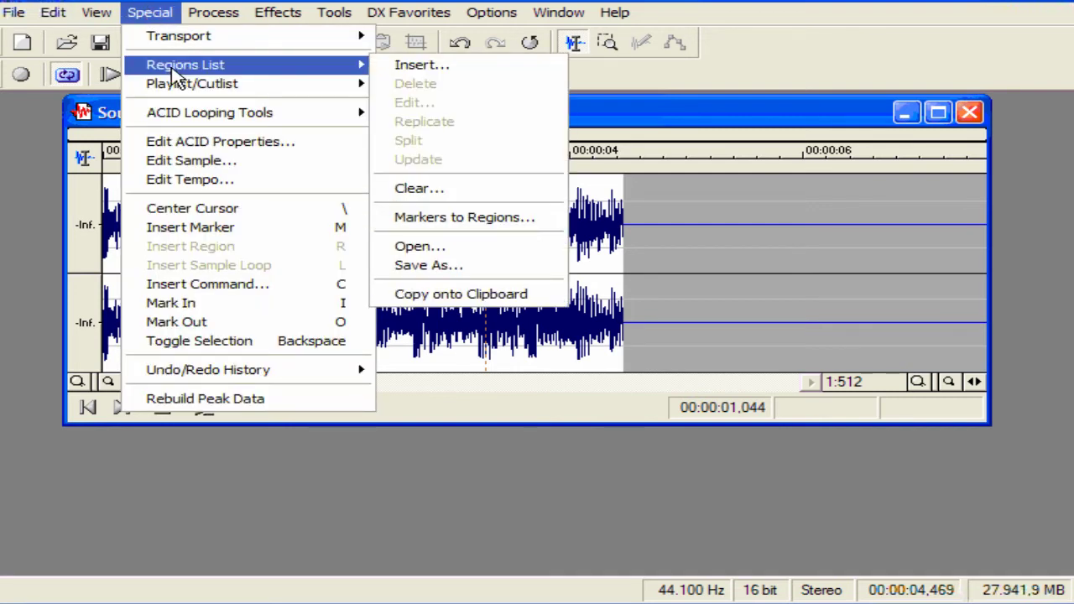
{"action": "left_click", "coordinate": [464, 220]}
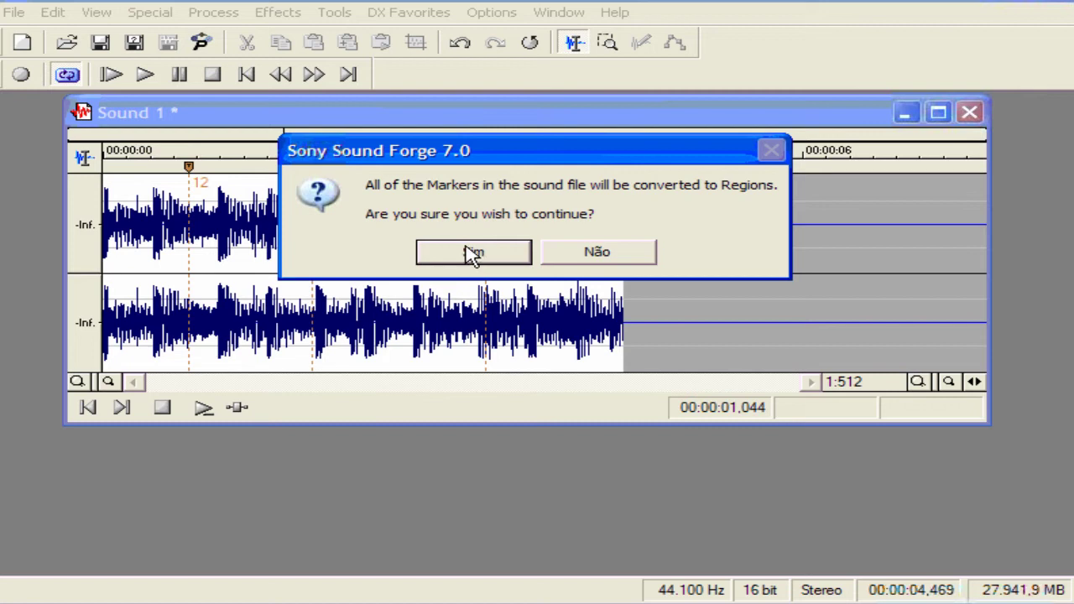
{"action": "left_click", "coordinate": [472, 253]}
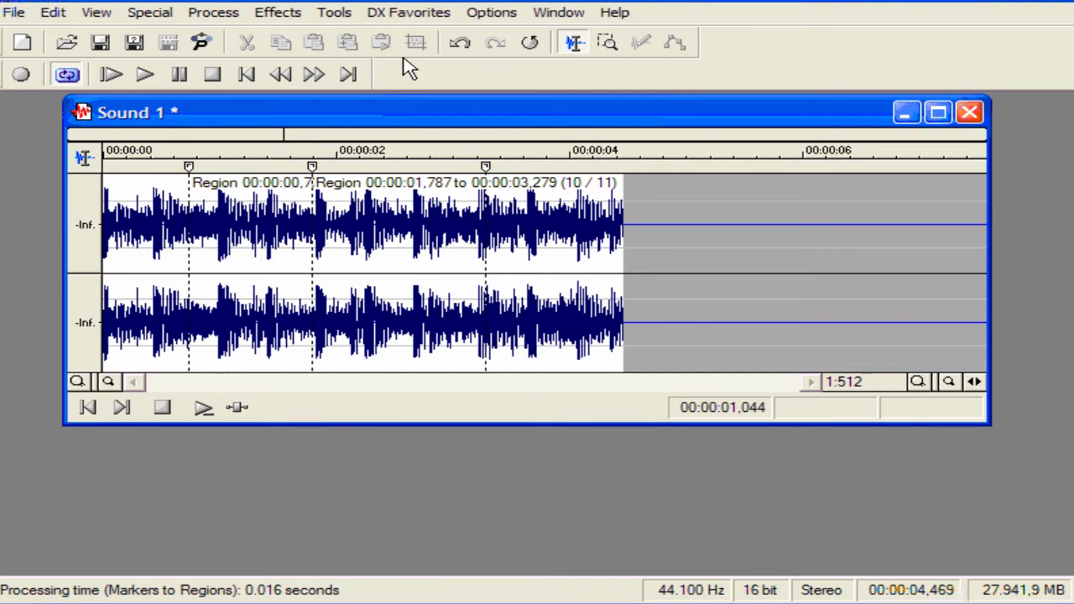
Open Extract Regions for Sound 1 and select each of the two regions individually to review the extraction choices
{"action": "left_click", "coordinate": [337, 15]}
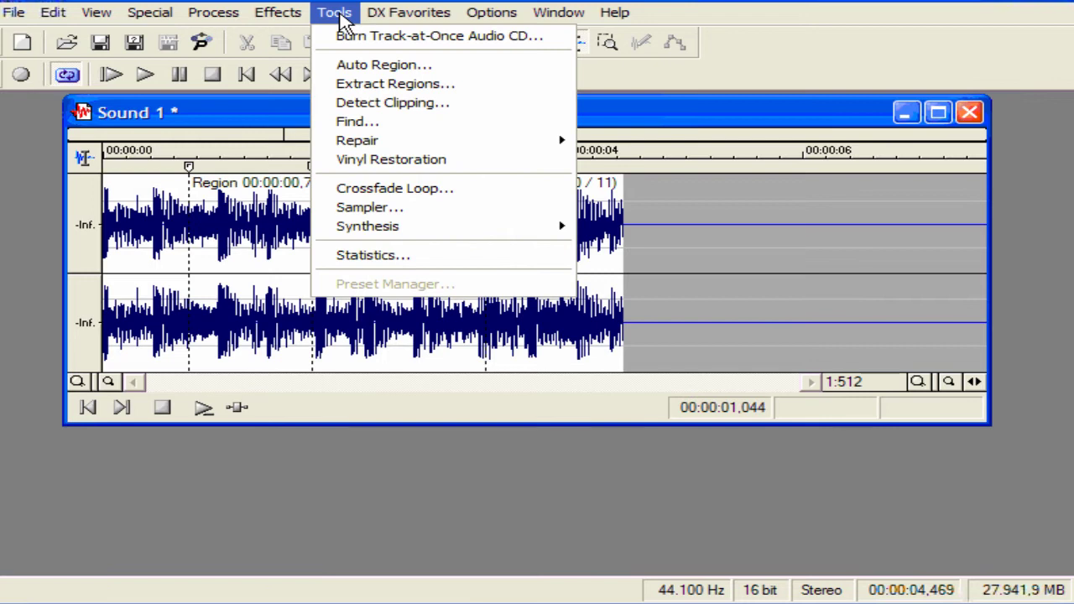
{"action": "left_click", "coordinate": [394, 83]}
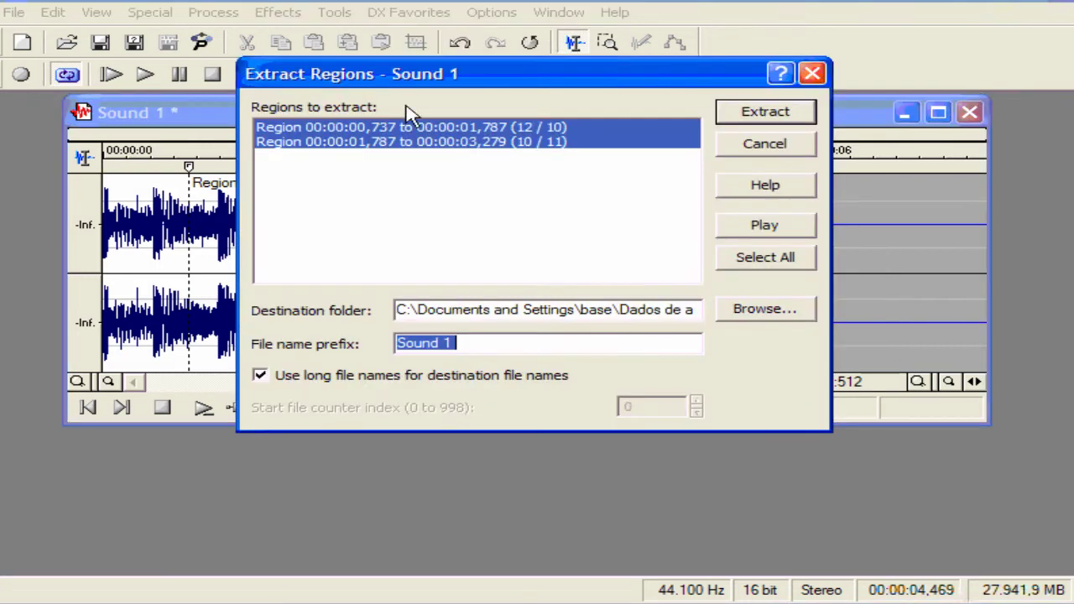
{"action": "left_click", "coordinate": [445, 143]}
{"action": "left_click", "coordinate": [414, 127]}
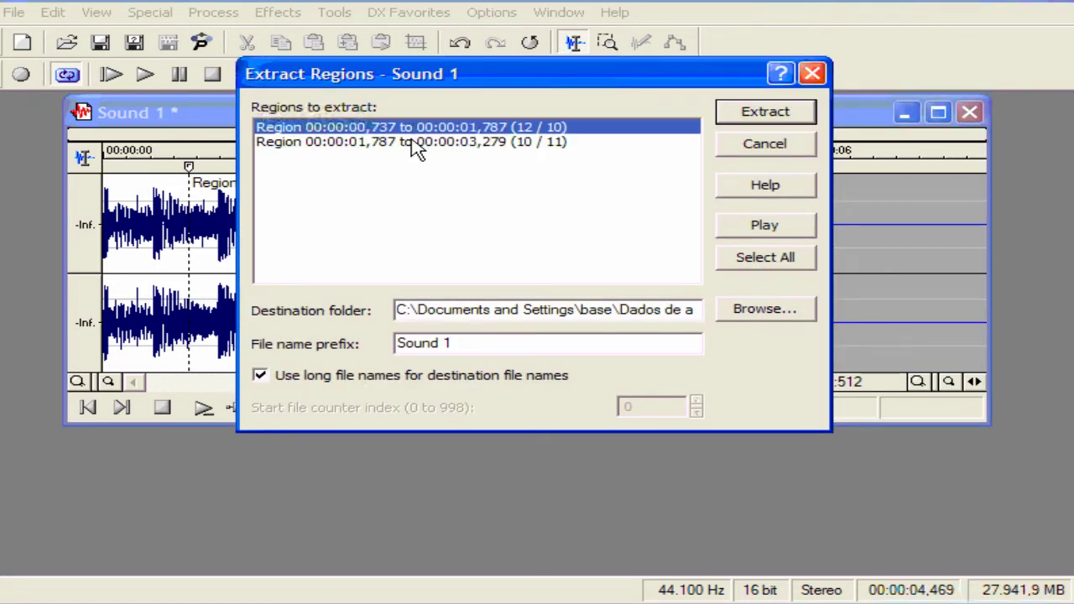
{"action": "left_click", "coordinate": [414, 142]}
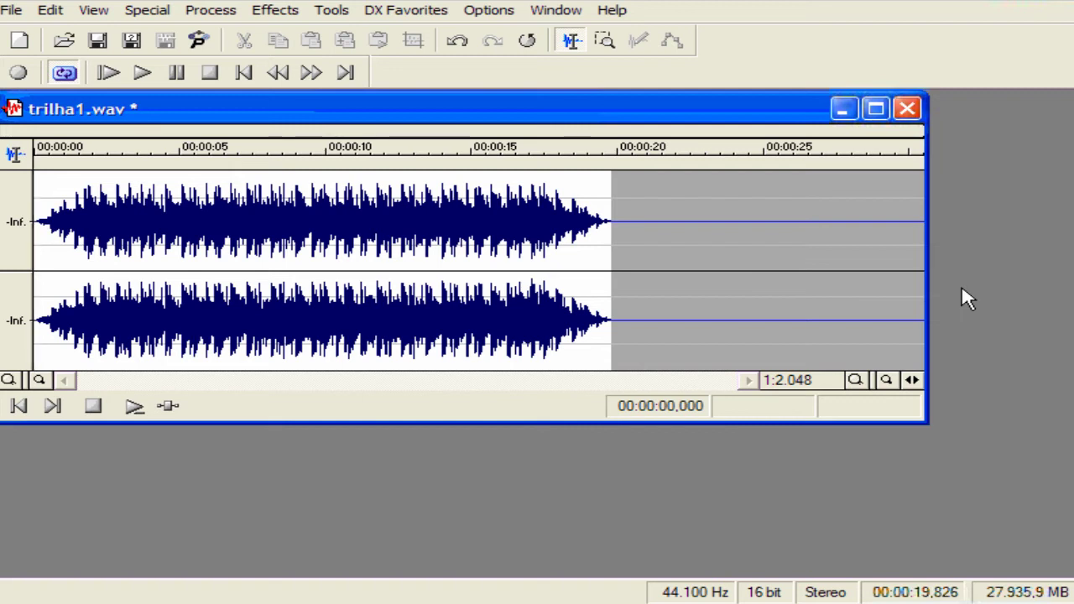
Run Auto Region on trilha1.wav, building regions using the current tempo with 0 measures and 1 beat
{"action": "left_click", "coordinate": [334, 15]}
{"action": "left_click", "coordinate": [357, 67]}
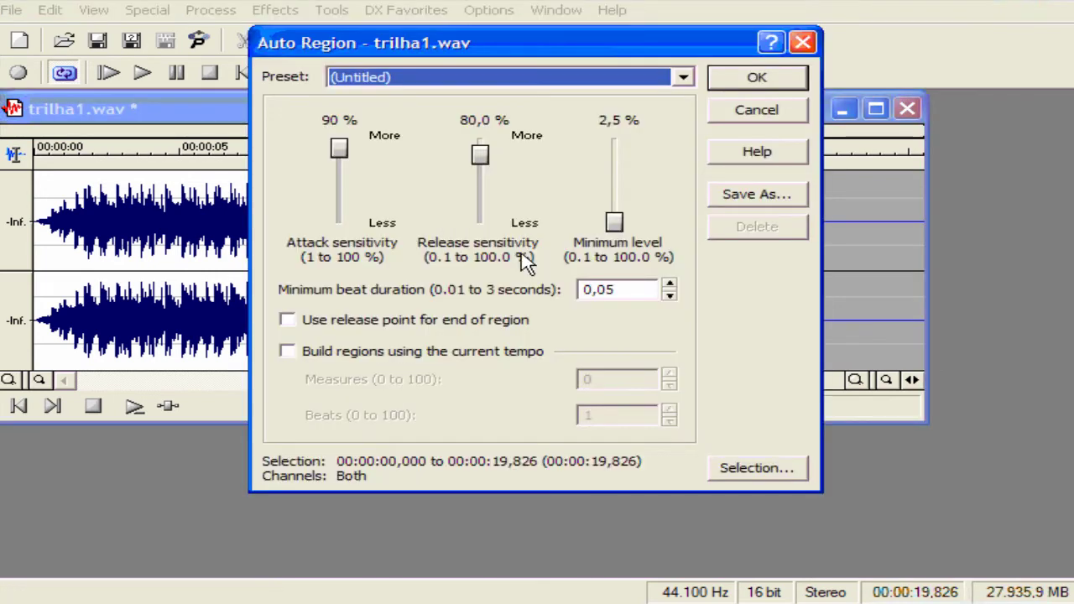
{"action": "left_click", "coordinate": [286, 352]}
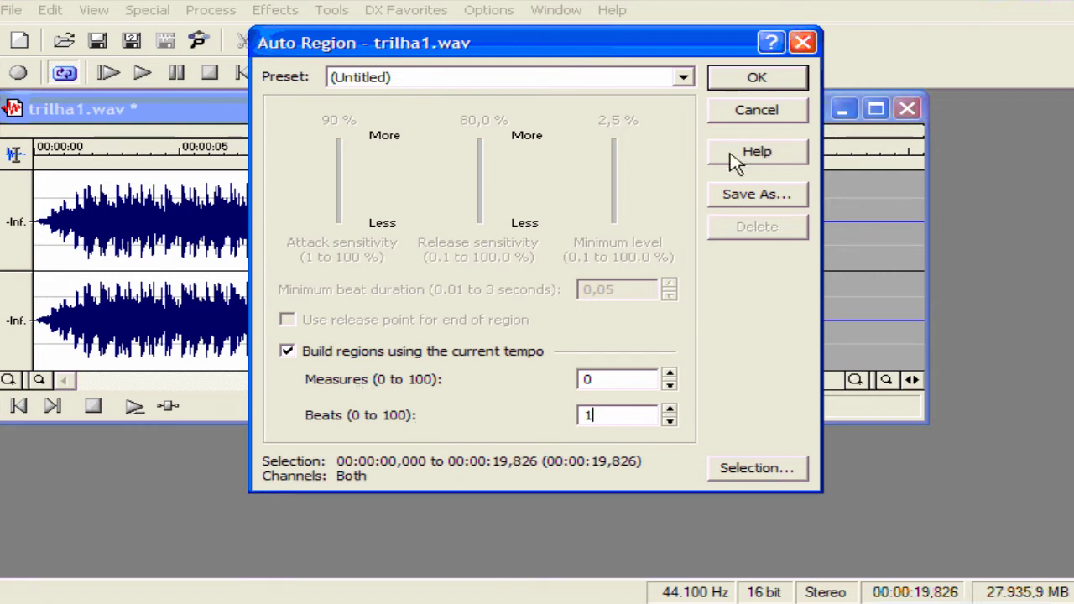
{"action": "left_click", "coordinate": [751, 81]}
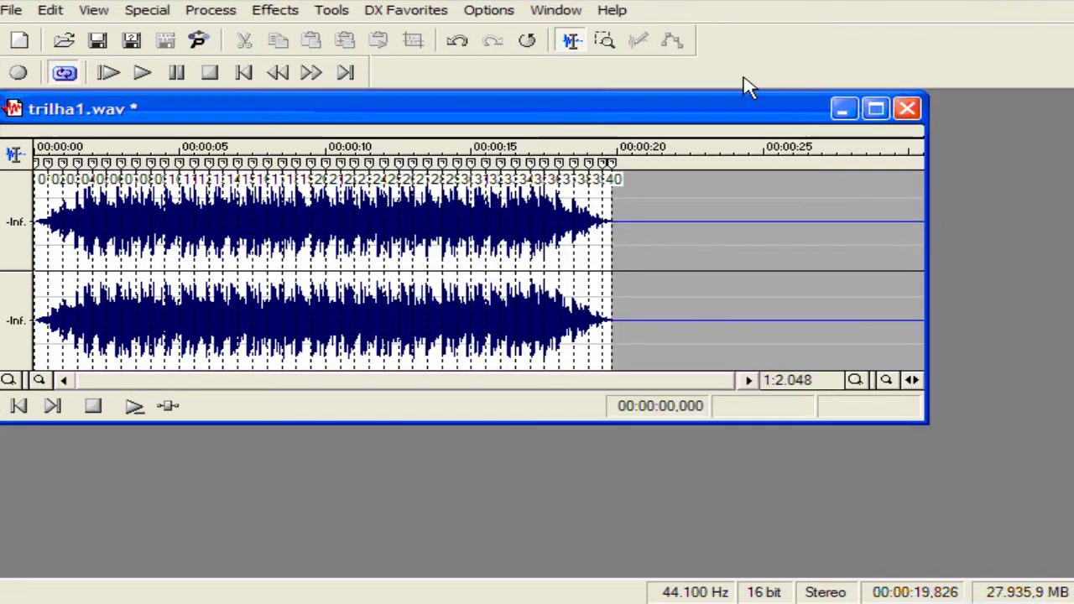
Play the opening of trilha1.wav to check the one-beat regions, stop playback, and undo the Auto Region operation
{"action": "double_click", "coordinate": [856, 381]}
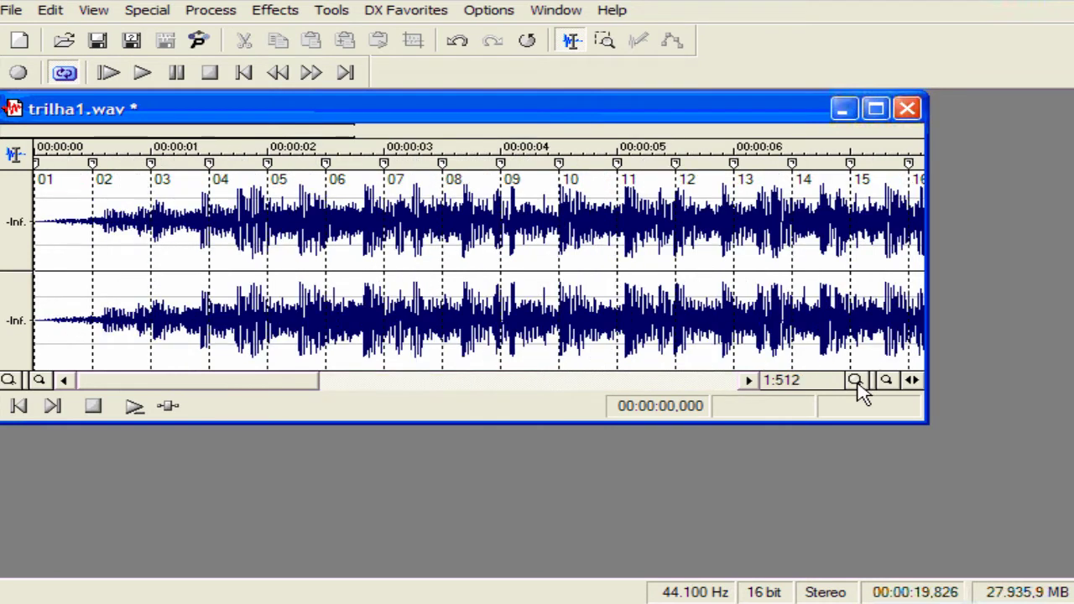
{"action": "left_click", "coordinate": [856, 381]}
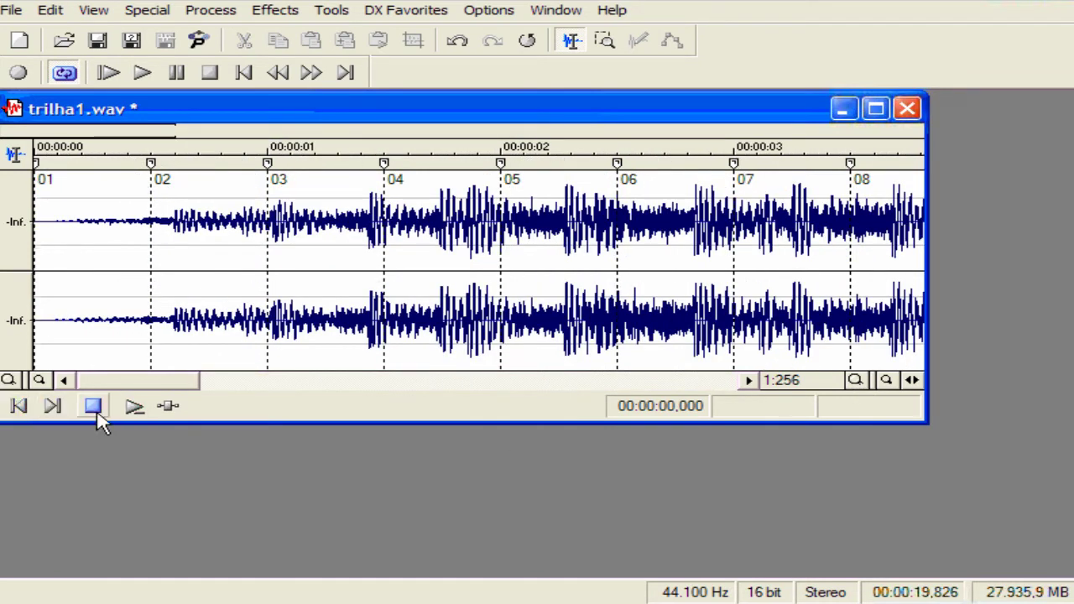
{"action": "left_click", "coordinate": [134, 406]}
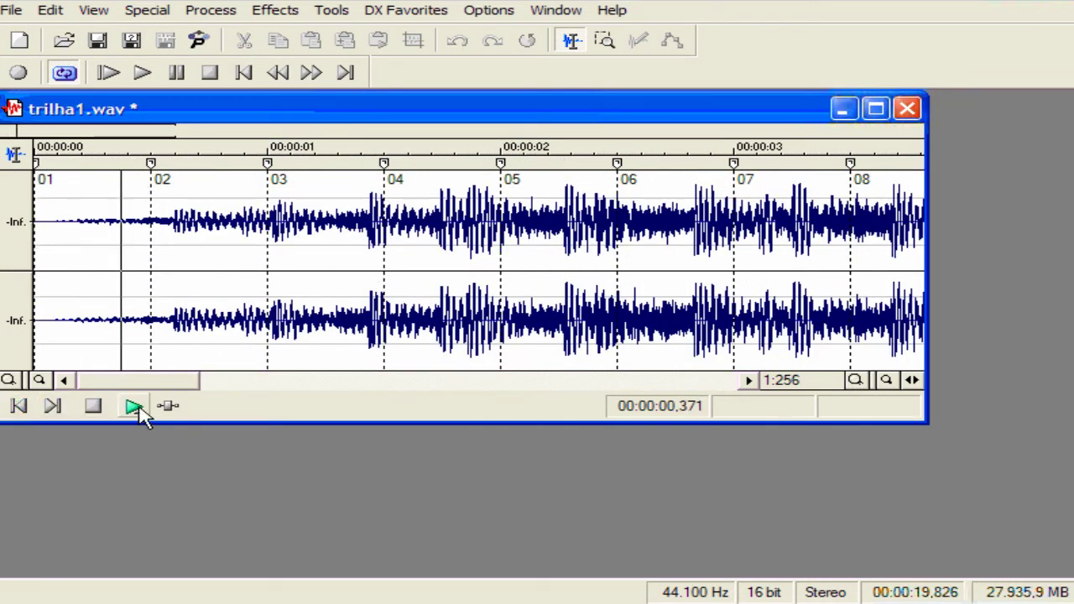
{"action": "left_click", "coordinate": [93, 406]}
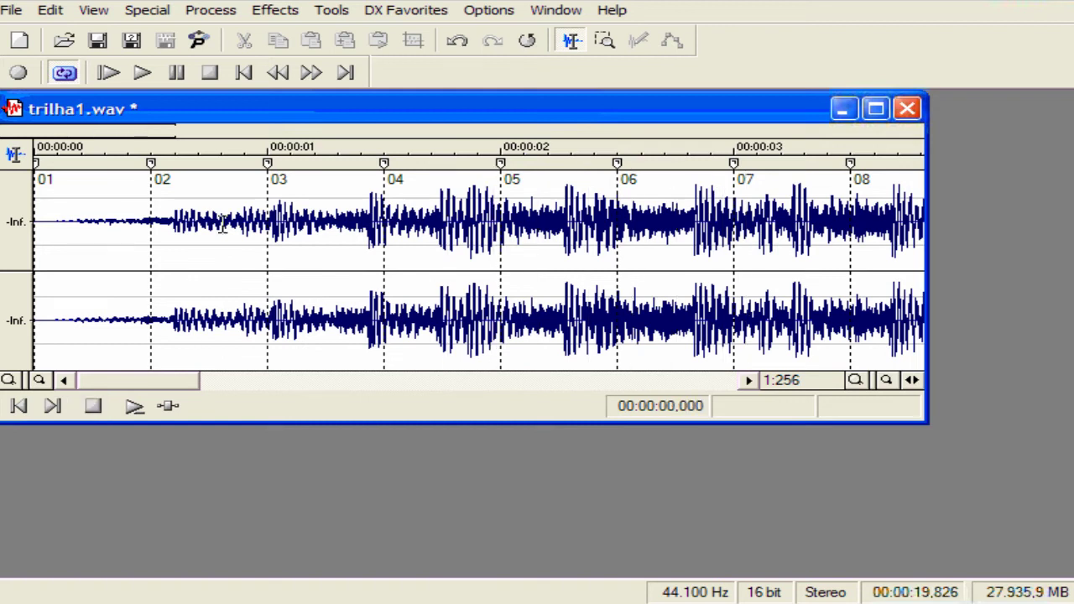
{"action": "left_click", "coordinate": [459, 43]}
Run Auto Region on trilha1.wav using the current tempo, with 1 measure and 0 beats per region, and inspect the region boundaries
{"action": "left_click", "coordinate": [331, 10]}
{"action": "left_click", "coordinate": [334, 64]}
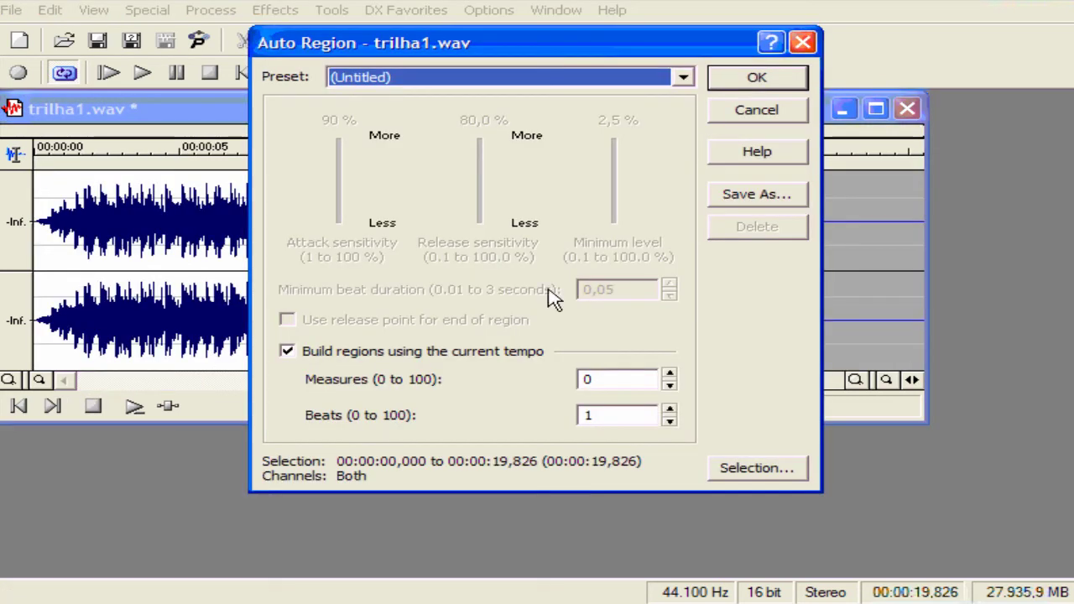
{"action": "left_click", "coordinate": [668, 374]}
{"action": "left_click", "coordinate": [668, 421]}
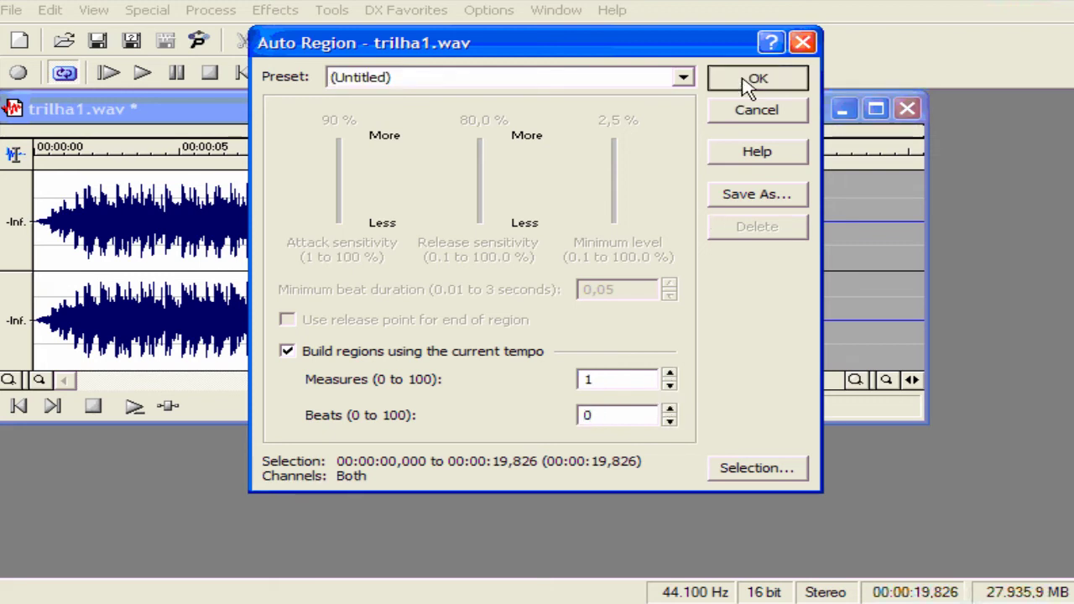
{"action": "left_click", "coordinate": [747, 84]}
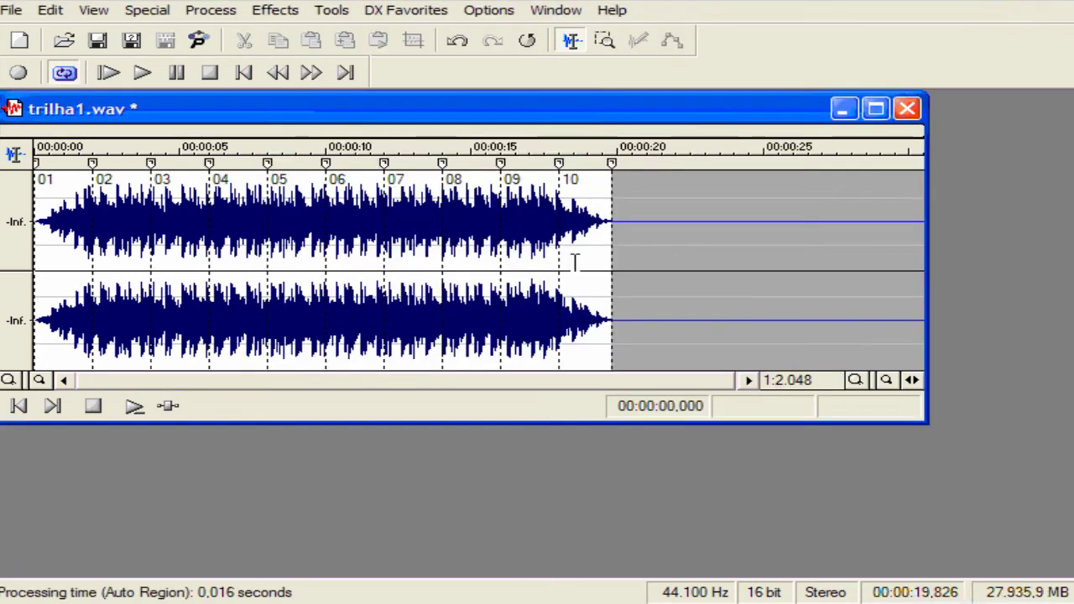
{"action": "left_click", "coordinate": [857, 382]}
{"action": "left_click", "coordinate": [856, 382]}
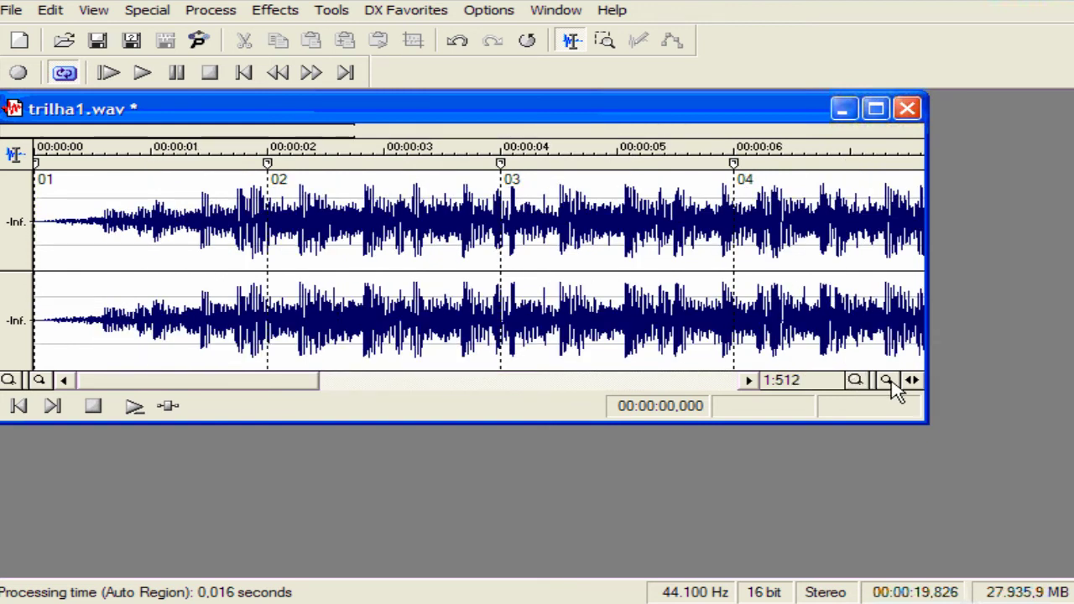
{"action": "left_click", "coordinate": [888, 381]}
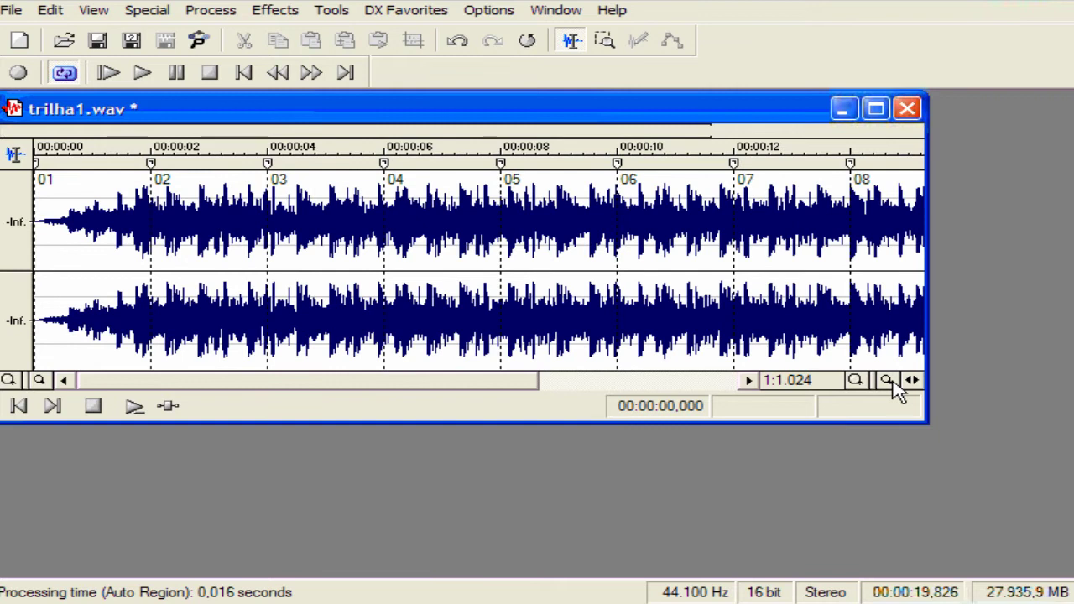
Zoom out to show the whole trilha1.wav waveform and bring its window fully into view
{"action": "left_click", "coordinate": [888, 381]}
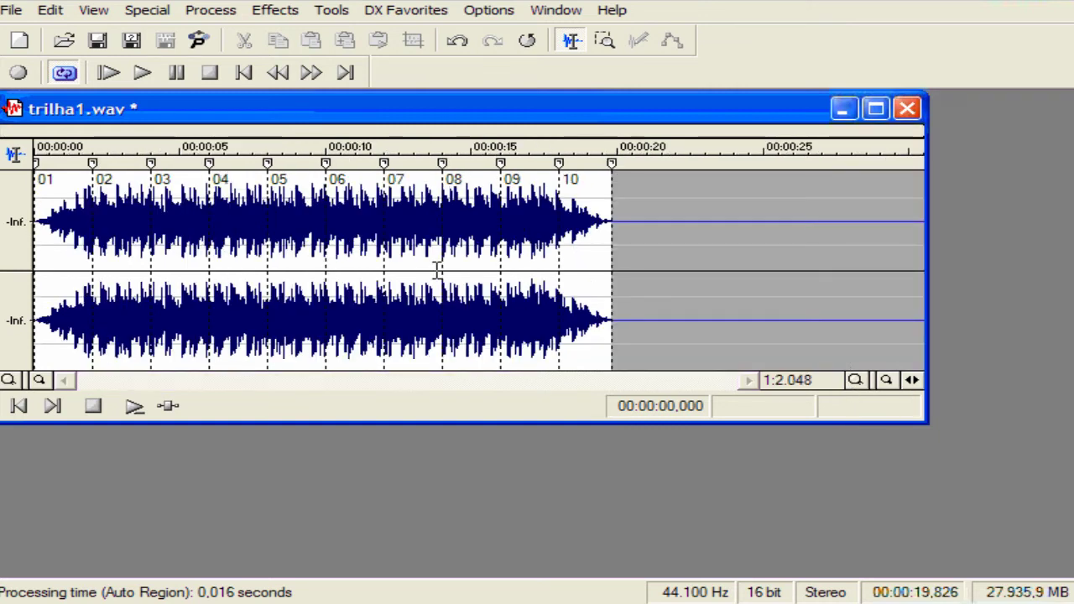
{"action": "left_click", "coordinate": [148, 13]}
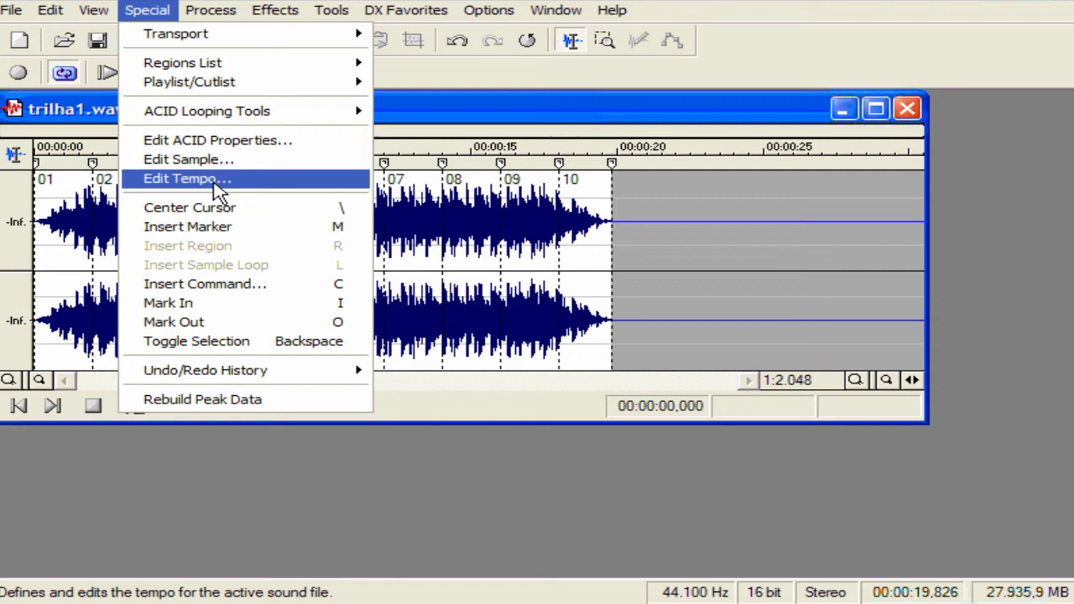
{"action": "left_click", "coordinate": [656, 467]}
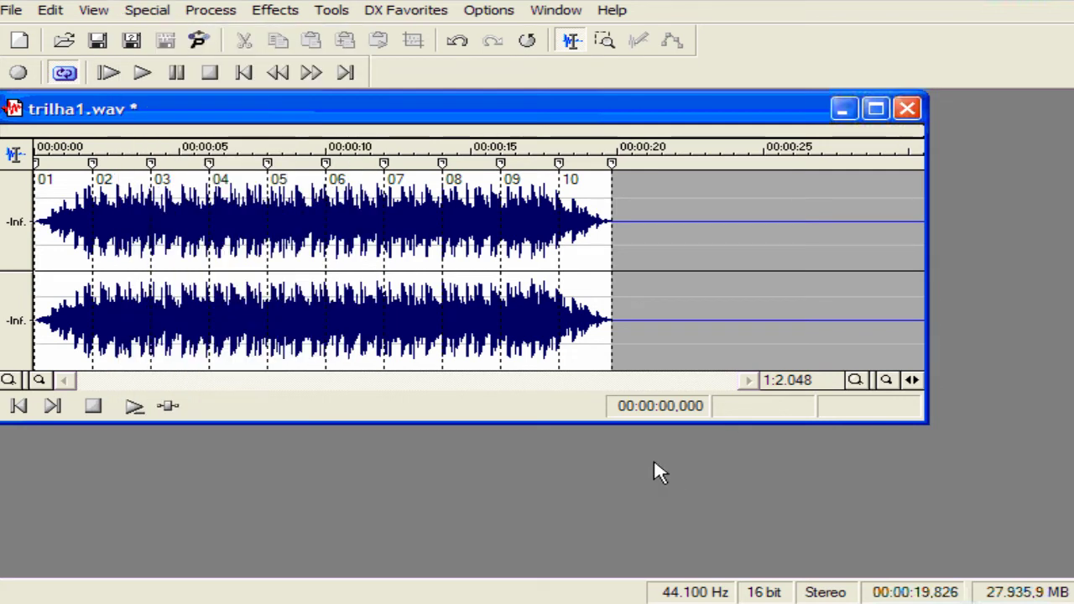
{"action": "left_click_drag", "start_coordinate": [429, 121], "coordinate": [479, 135]}
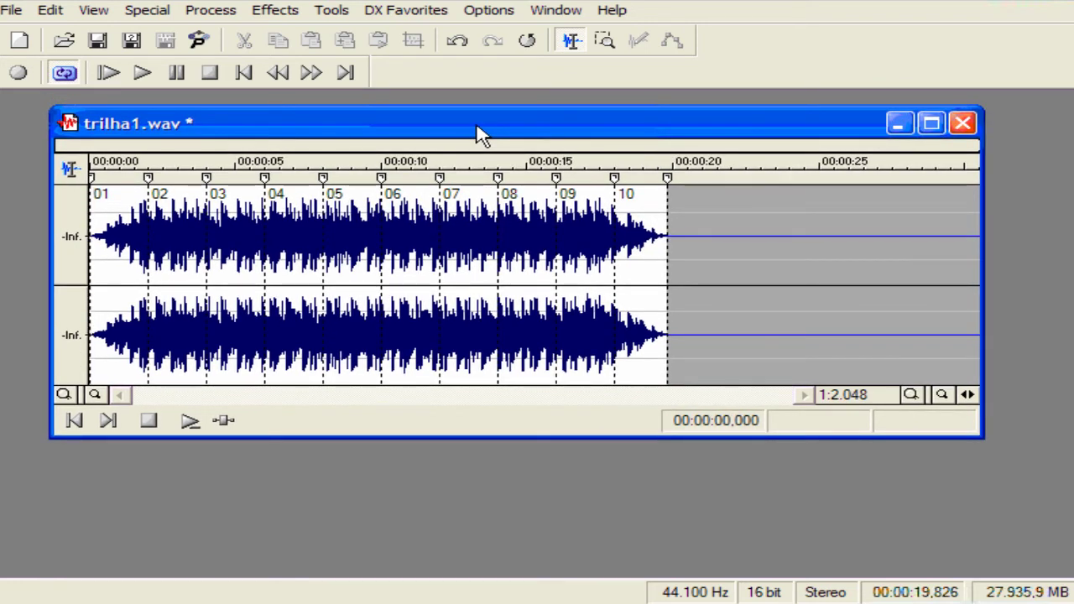
{"action": "left_click_drag", "start_coordinate": [480, 134], "coordinate": [489, 148]}
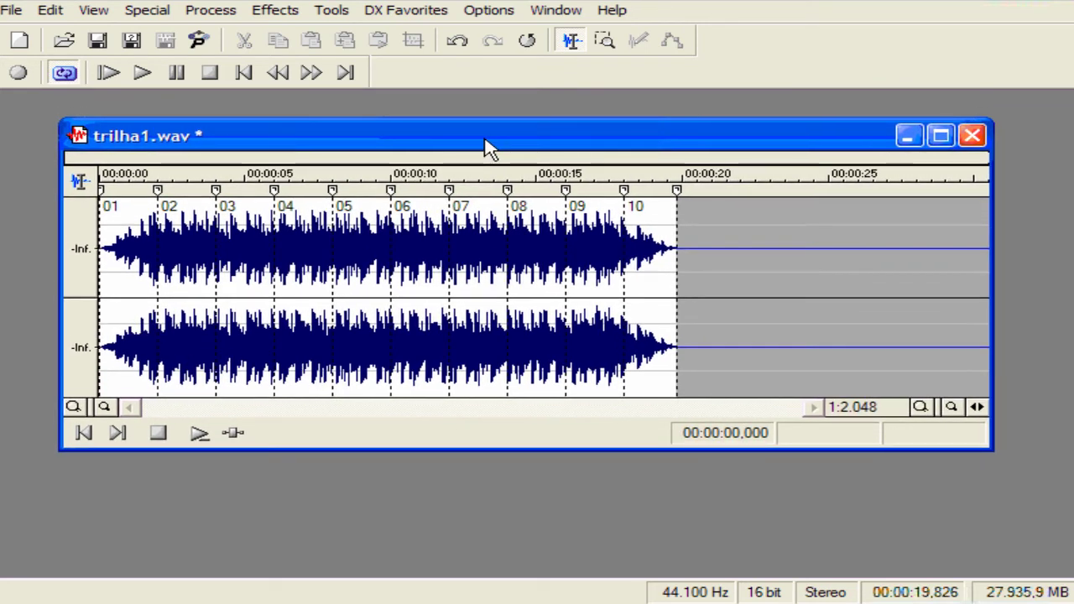
Review the Automatic Labeling options in the Editing preferences, toggling the new marker prefix on and off, and close without saving
{"action": "left_click", "coordinate": [511, 20]}
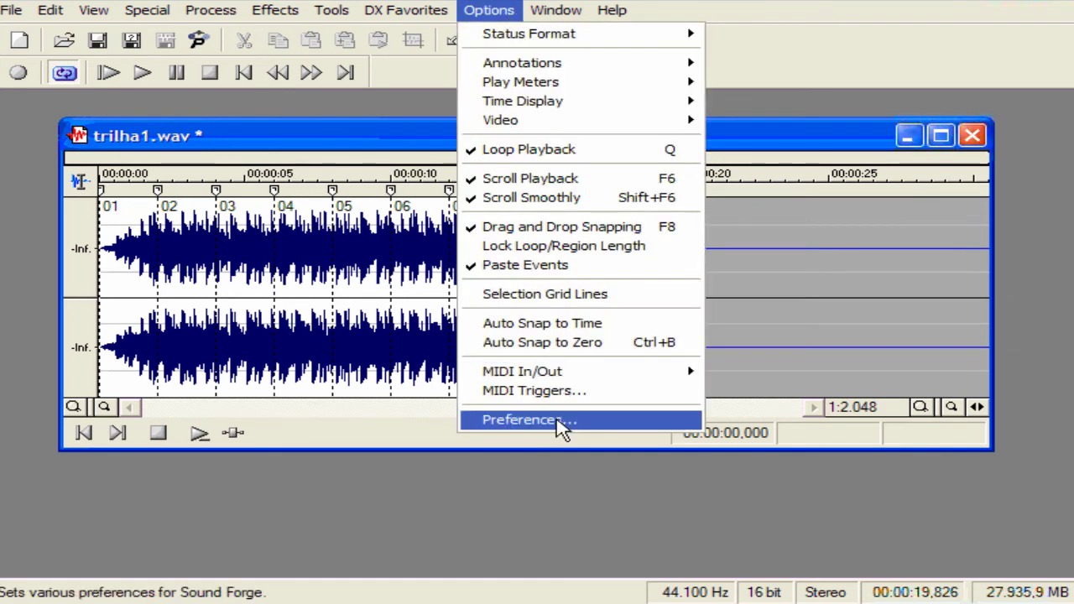
{"action": "left_click", "coordinate": [557, 420]}
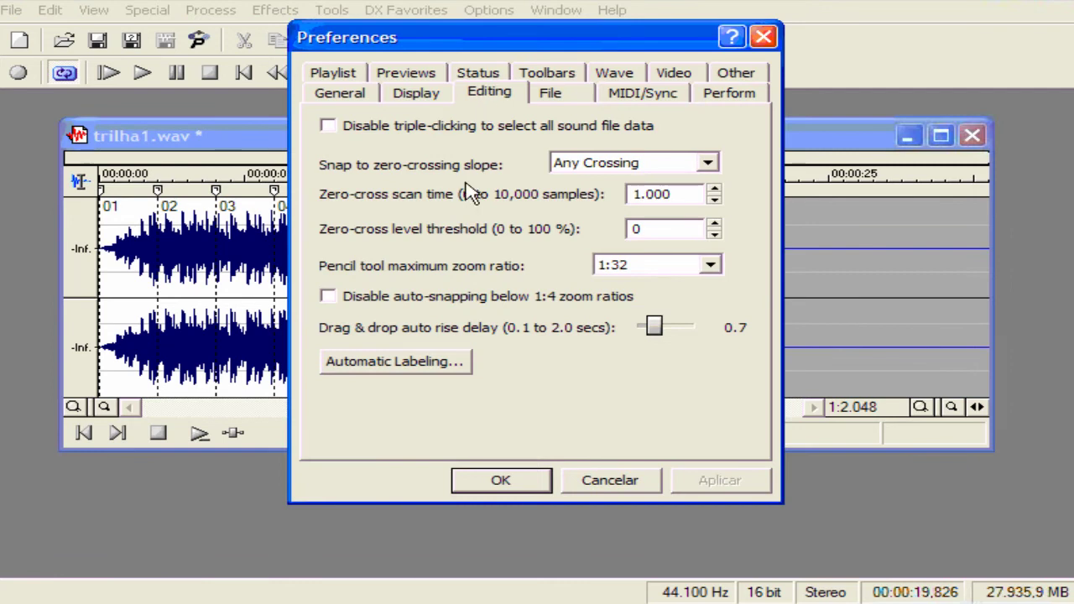
{"action": "left_click", "coordinate": [424, 365]}
{"action": "left_click_drag", "start_coordinate": [434, 38], "coordinate": [431, 88]}
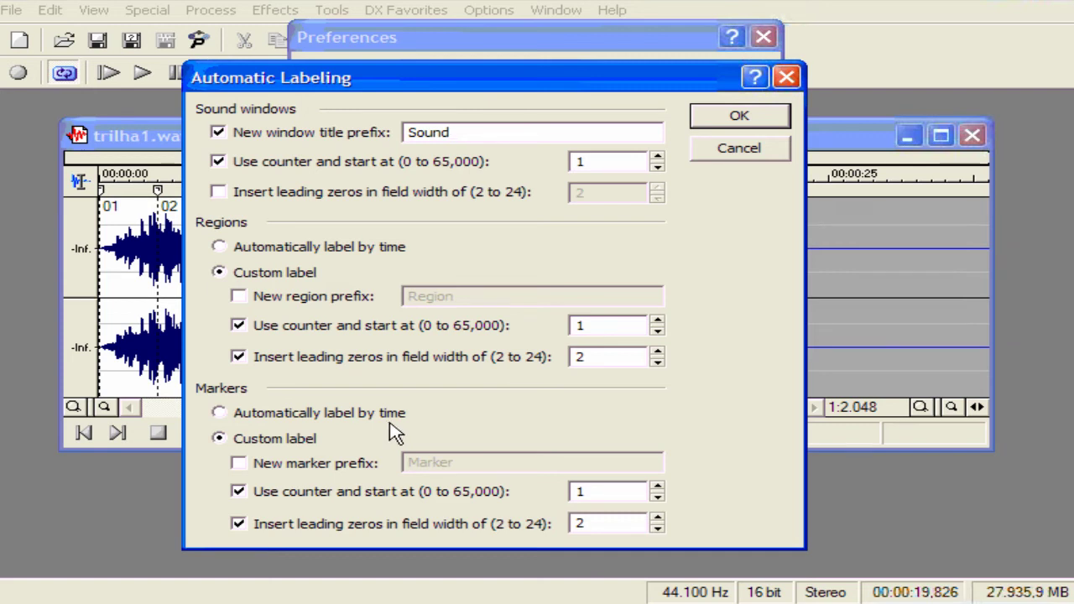
{"action": "left_click", "coordinate": [239, 464]}
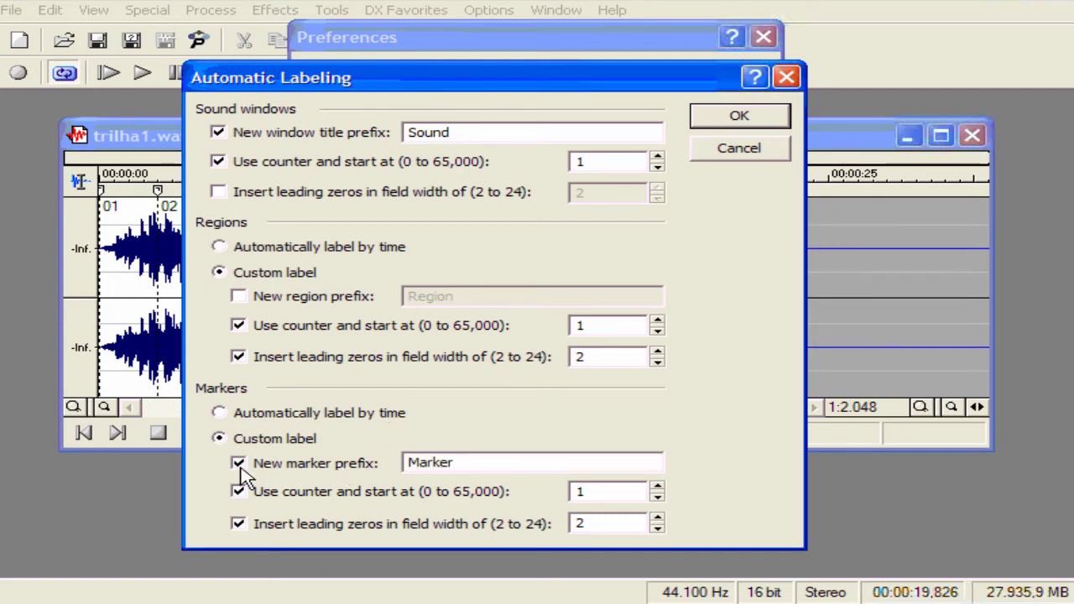
{"action": "left_click", "coordinate": [239, 464]}
{"action": "left_click", "coordinate": [742, 149]}
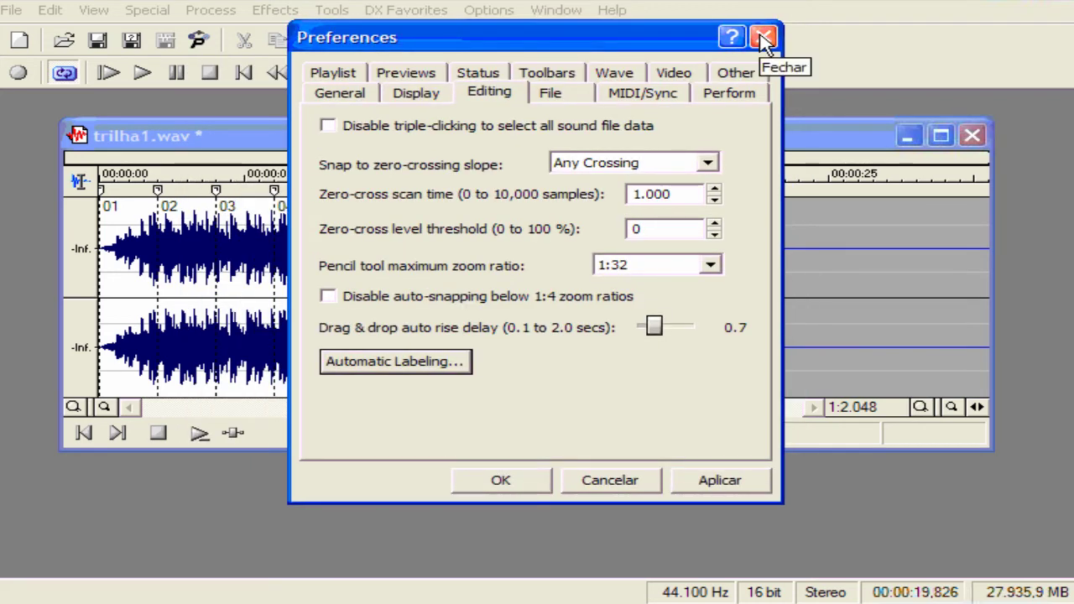
{"action": "left_click", "coordinate": [763, 37]}
Reposition the trilha1.wav window and open the Playlist window, placing it so the region markers stay accessible
{"action": "mouse_move", "coordinate": [600, 138]}
{"action": "left_mouse_down"}
{"action": "mouse_move", "coordinate": [632, 132]}
{"action": "mouse_move", "coordinate": [612, 134]}
{"action": "left_mouse_up"}
{"action": "left_click_drag", "start_coordinate": [471, 127], "coordinate": [451, 125]}
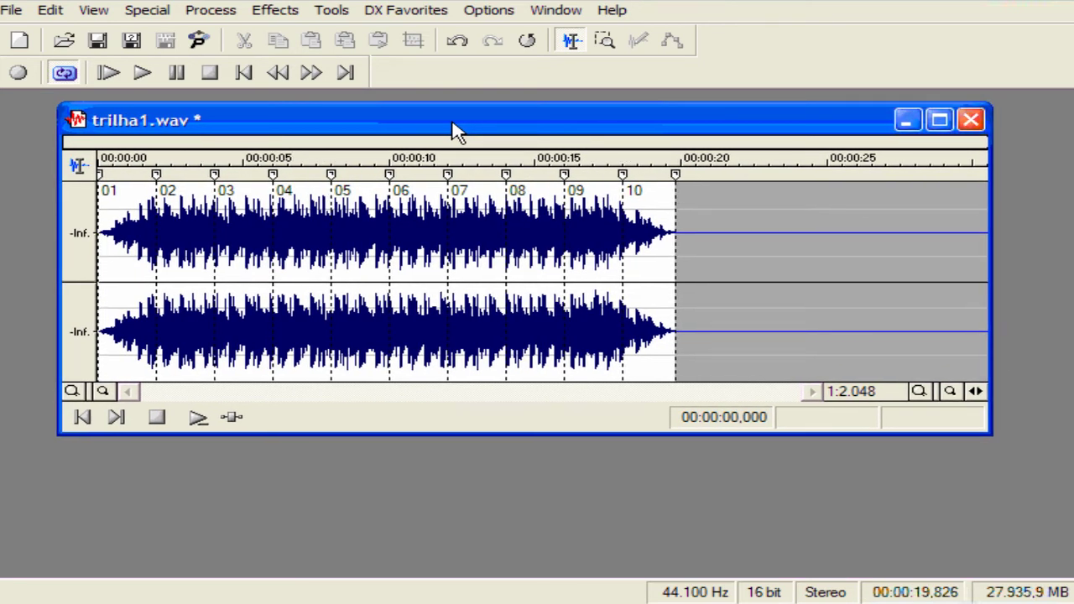
{"action": "left_click_drag", "start_coordinate": [451, 124], "coordinate": [436, 120]}
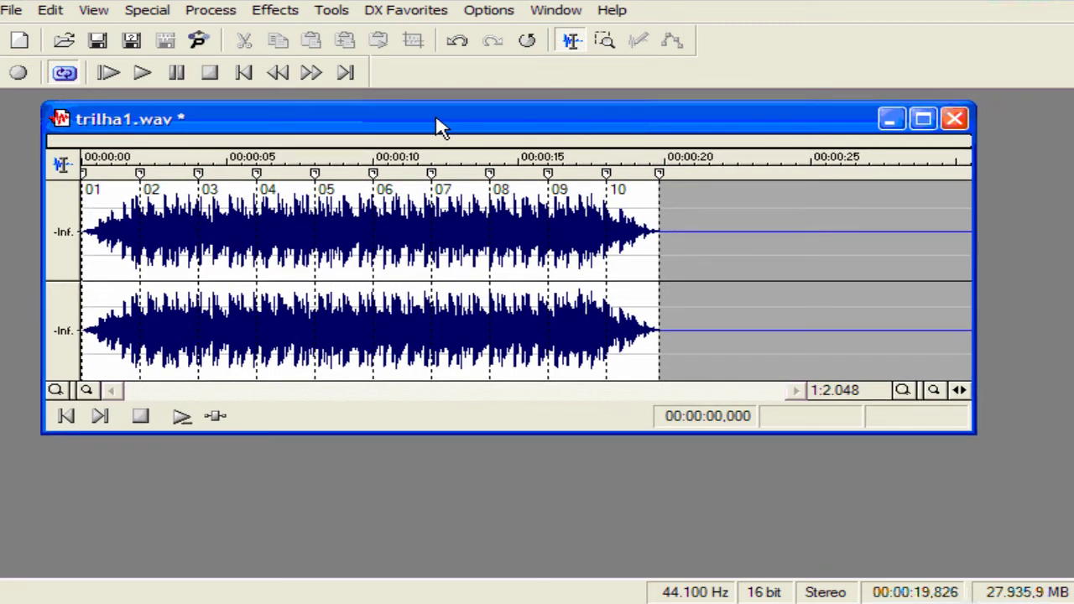
{"action": "left_click", "coordinate": [87, 13]}
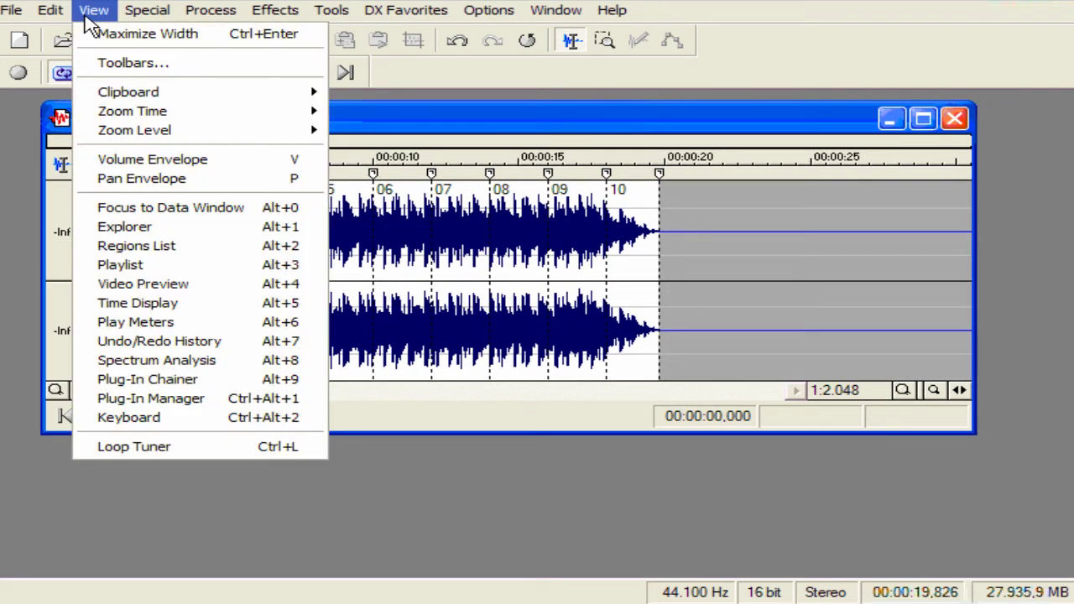
{"action": "left_click", "coordinate": [122, 265]}
{"action": "left_click_drag", "start_coordinate": [750, 252], "coordinate": [725, 285]}
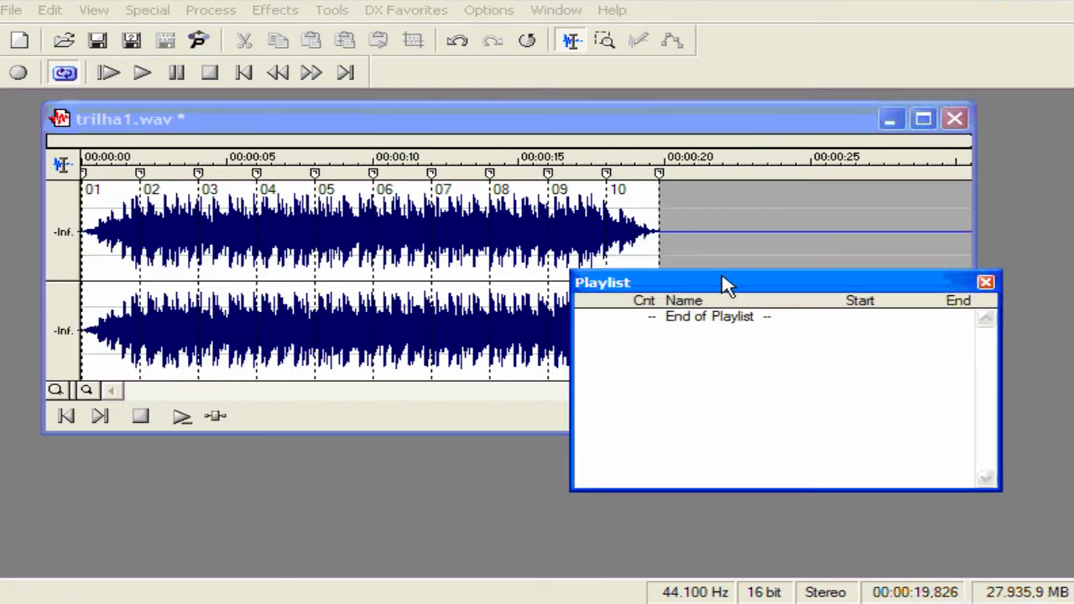
Add regions 02, 06 and 08 of trilha1.wav to the playlist in that order and play it from the first entry
{"action": "right_click", "coordinate": [201, 175]}
{"action": "left_click", "coordinate": [242, 182]}
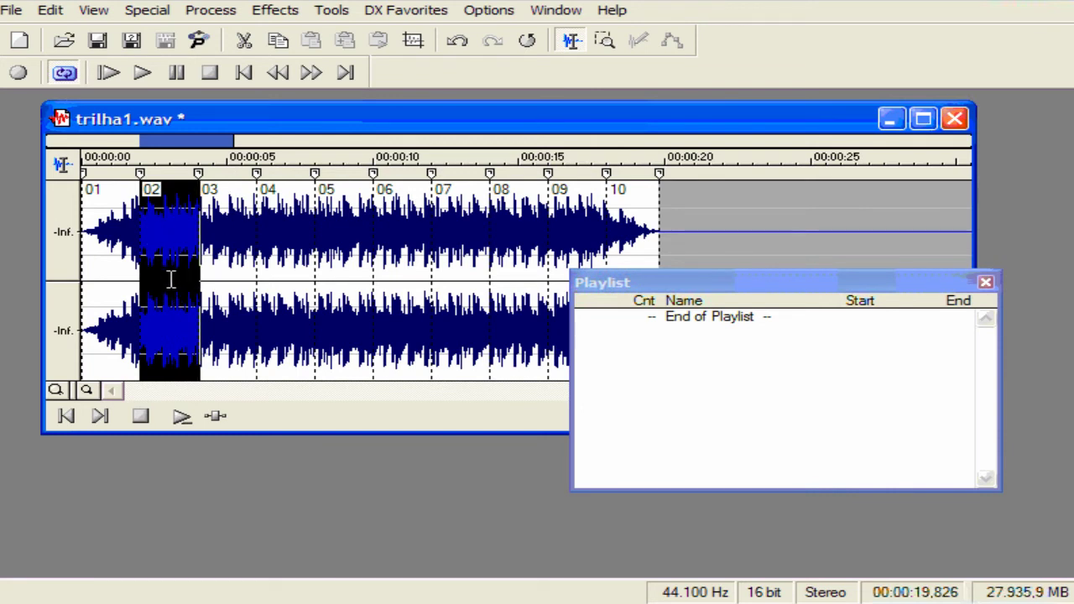
{"action": "left_click_drag", "start_coordinate": [177, 281], "coordinate": [733, 375]}
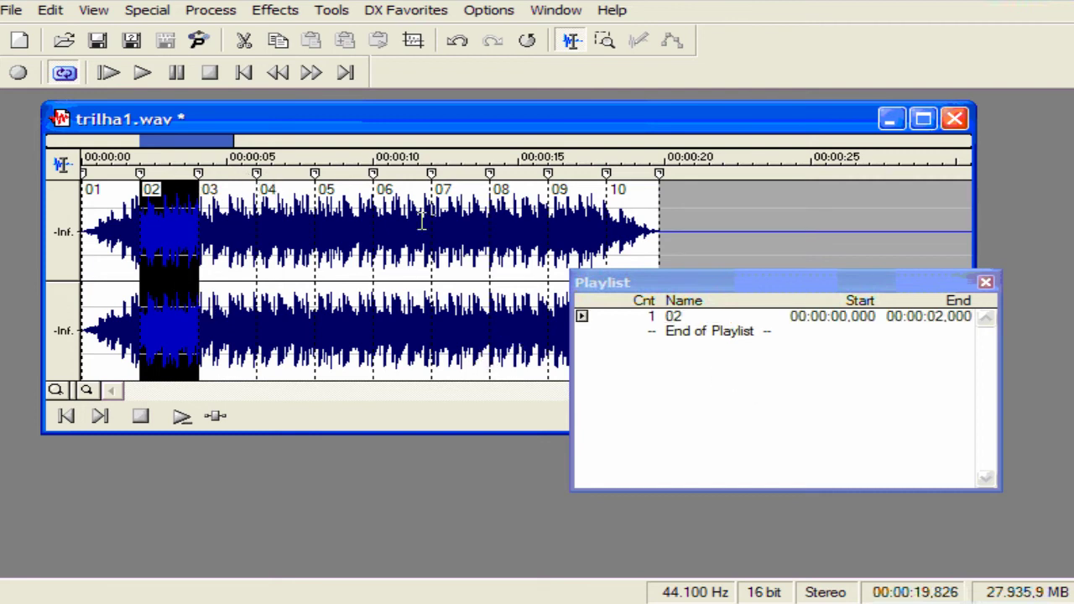
{"action": "right_click", "coordinate": [433, 175]}
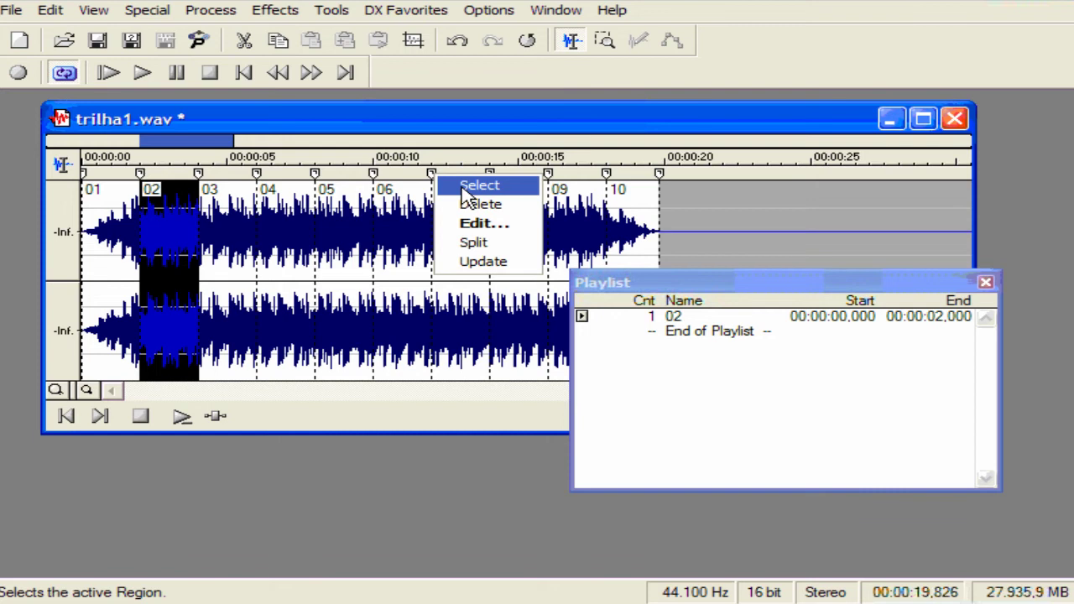
{"action": "left_click", "coordinate": [466, 195]}
{"action": "left_click_drag", "start_coordinate": [412, 254], "coordinate": [712, 398]}
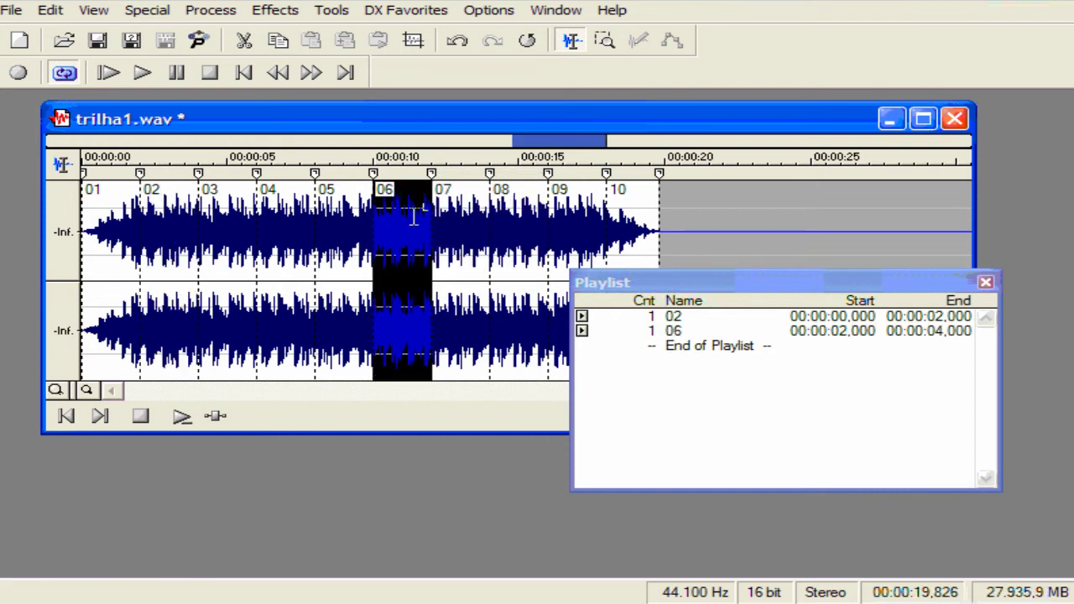
{"action": "right_click", "coordinate": [548, 174]}
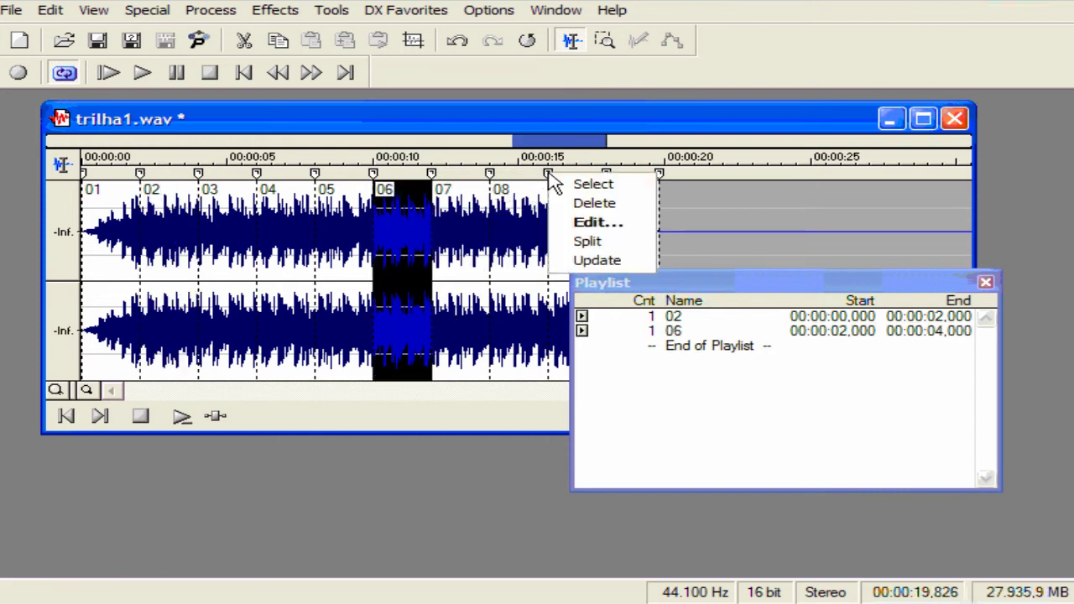
{"action": "left_click", "coordinate": [592, 185]}
{"action": "left_click_drag", "start_coordinate": [537, 262], "coordinate": [709, 411]}
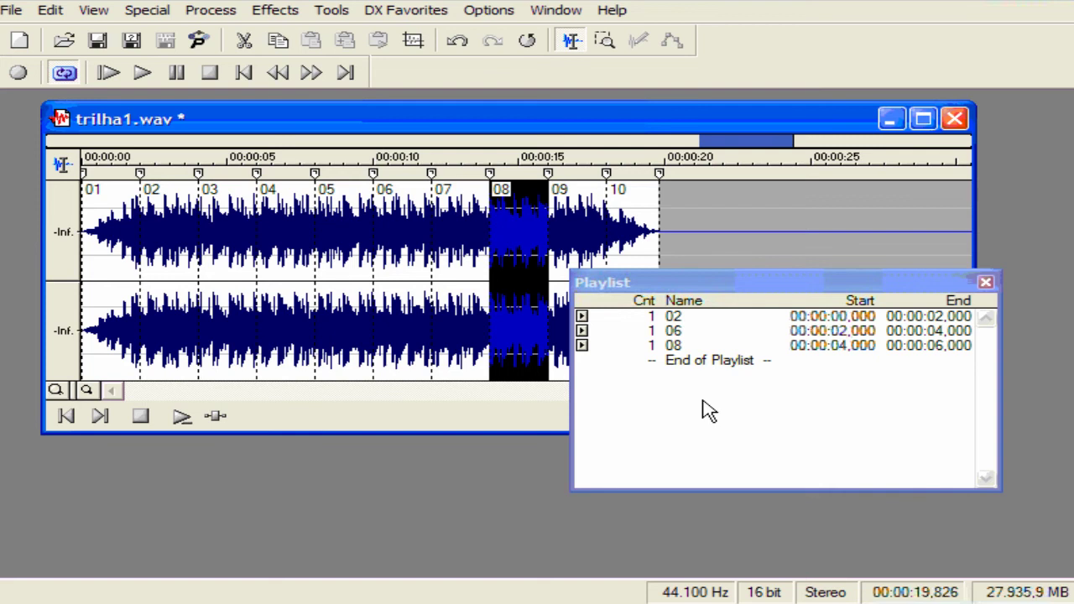
{"action": "left_click", "coordinate": [582, 318]}
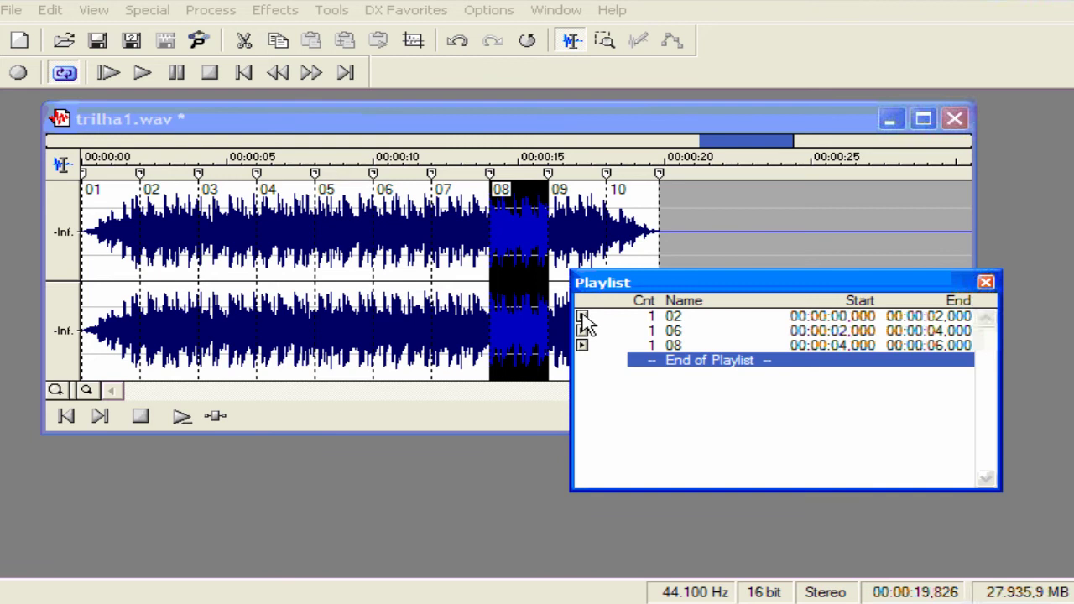
Set the play count of playlist entry 02 to 3 and play the playlist from that entry
{"action": "left_click", "coordinate": [651, 321]}
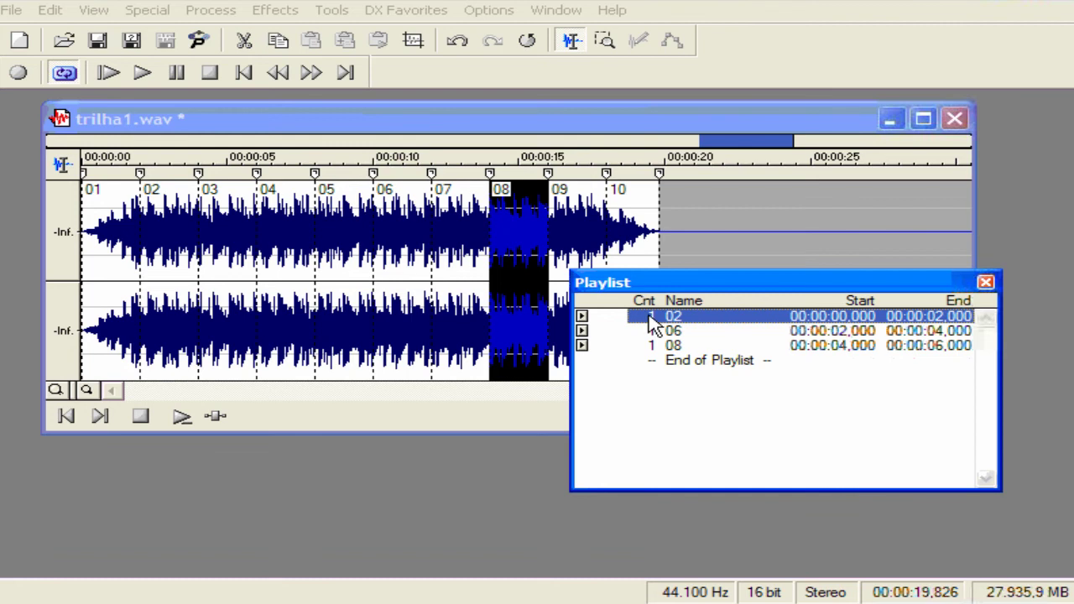
{"action": "right_click", "coordinate": [652, 322]}
{"action": "left_click", "coordinate": [692, 364]}
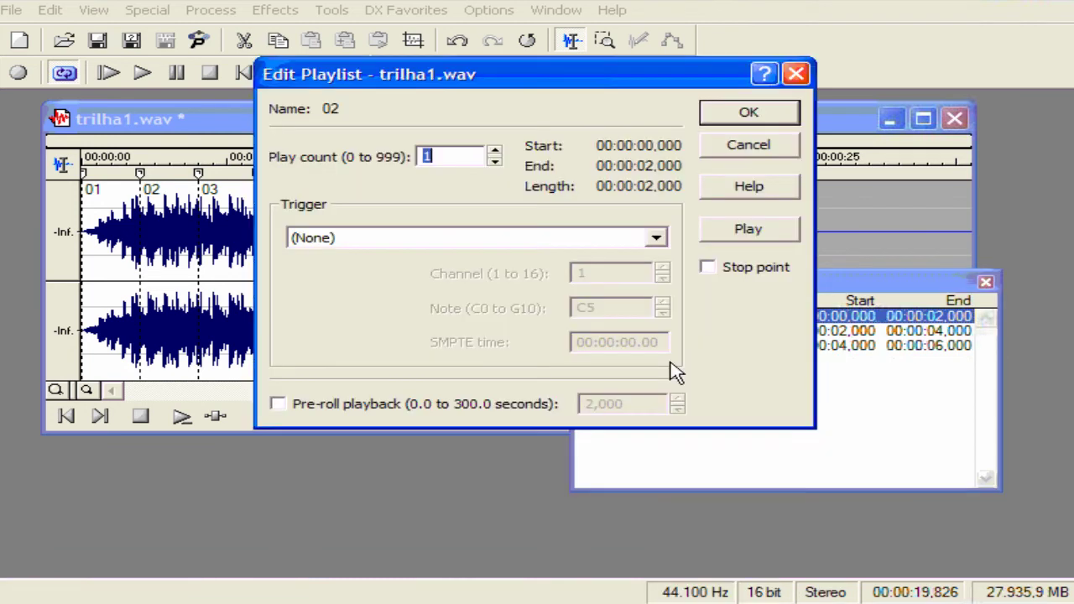
{"action": "left_click", "coordinate": [495, 152]}
{"action": "left_click", "coordinate": [496, 154]}
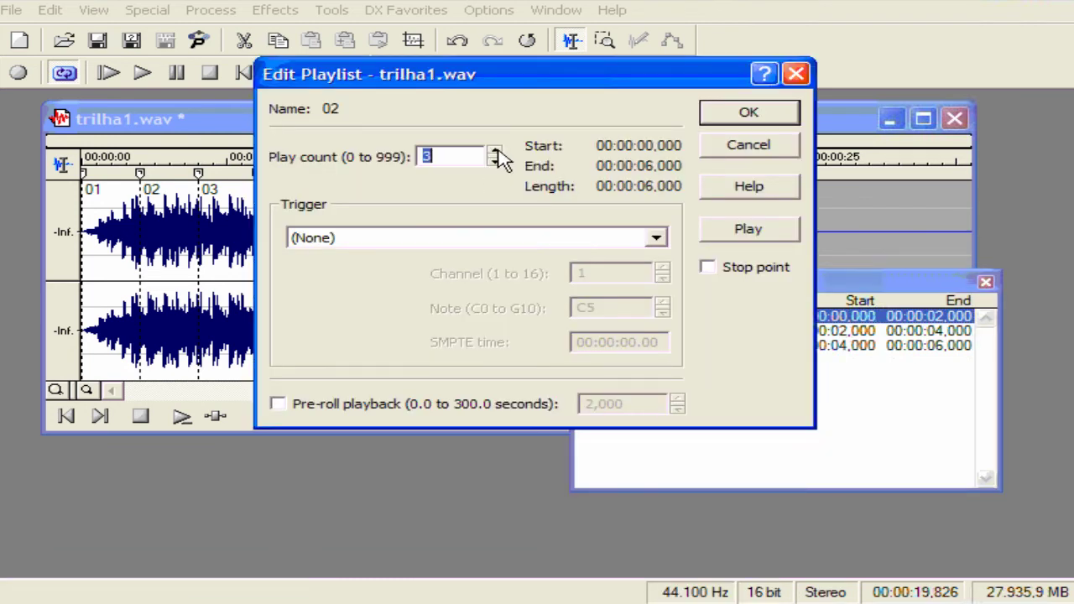
{"action": "left_click", "coordinate": [777, 119]}
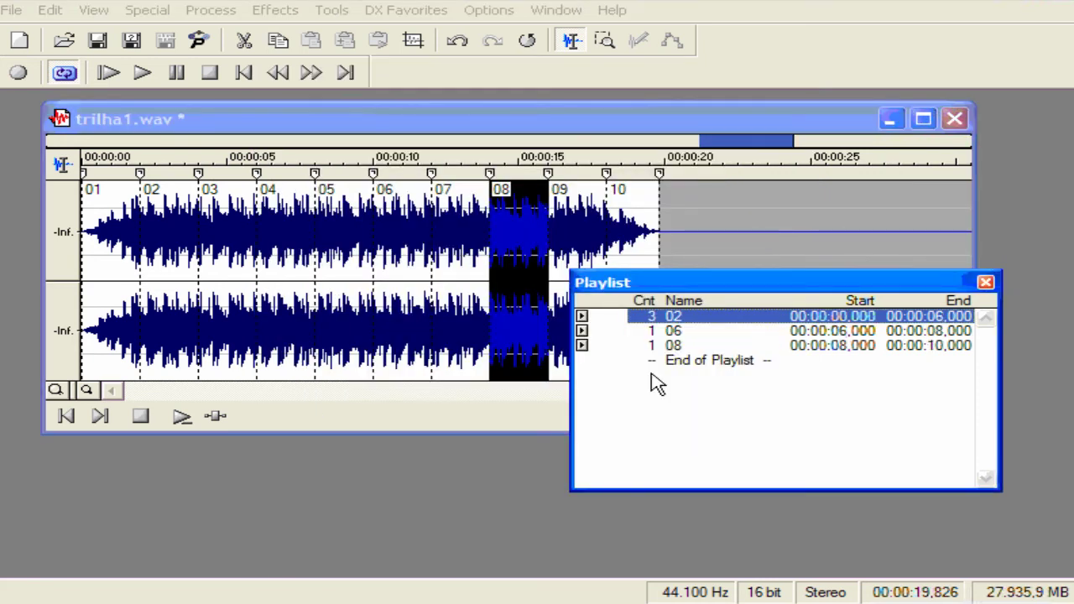
{"action": "left_click", "coordinate": [582, 316]}
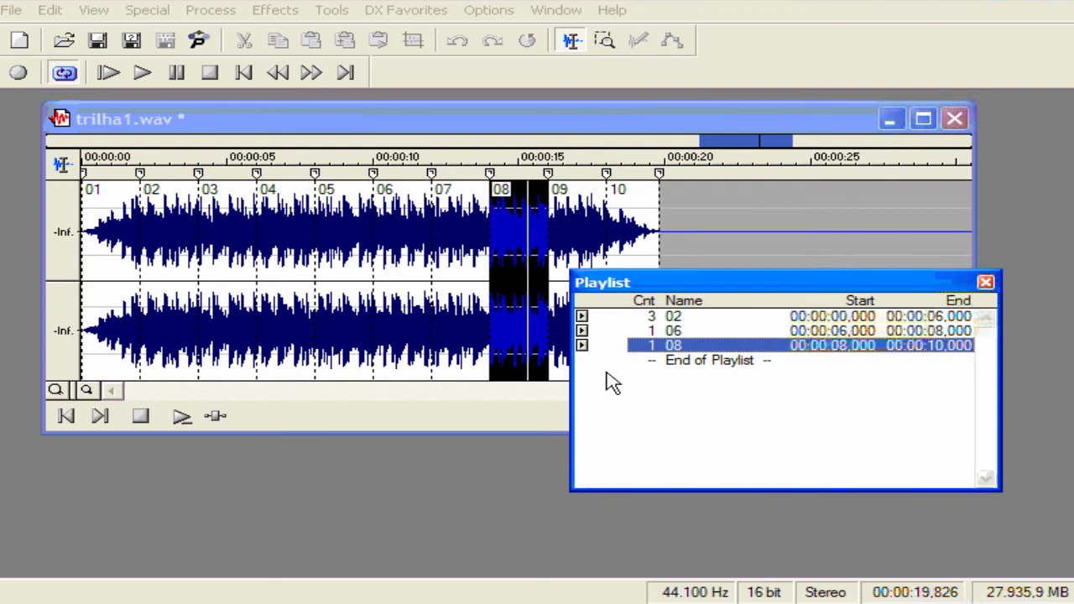
Replicate playlist entry 08 twice so it occurs three times in a row at the end of the playlist
{"action": "left_click", "coordinate": [656, 347]}
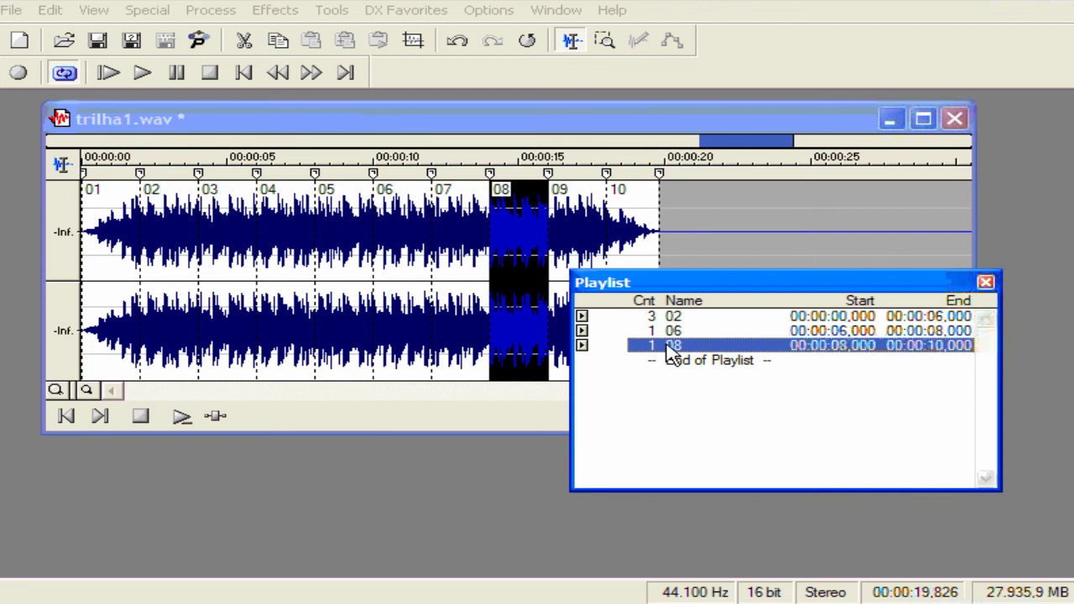
{"action": "right_click", "coordinate": [658, 351]}
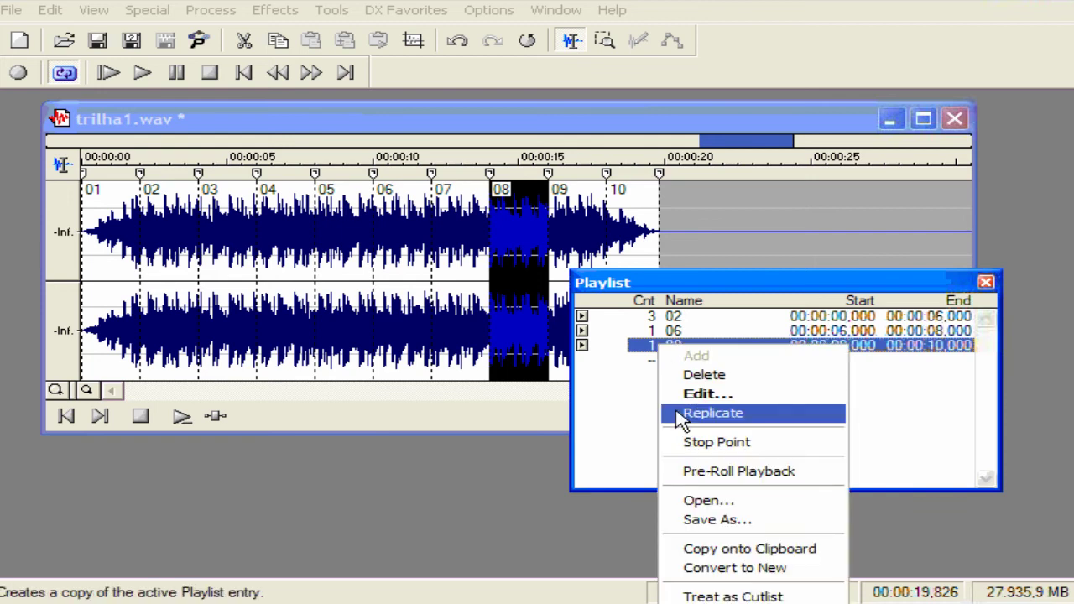
{"action": "left_click", "coordinate": [678, 413]}
{"action": "right_click", "coordinate": [671, 366]}
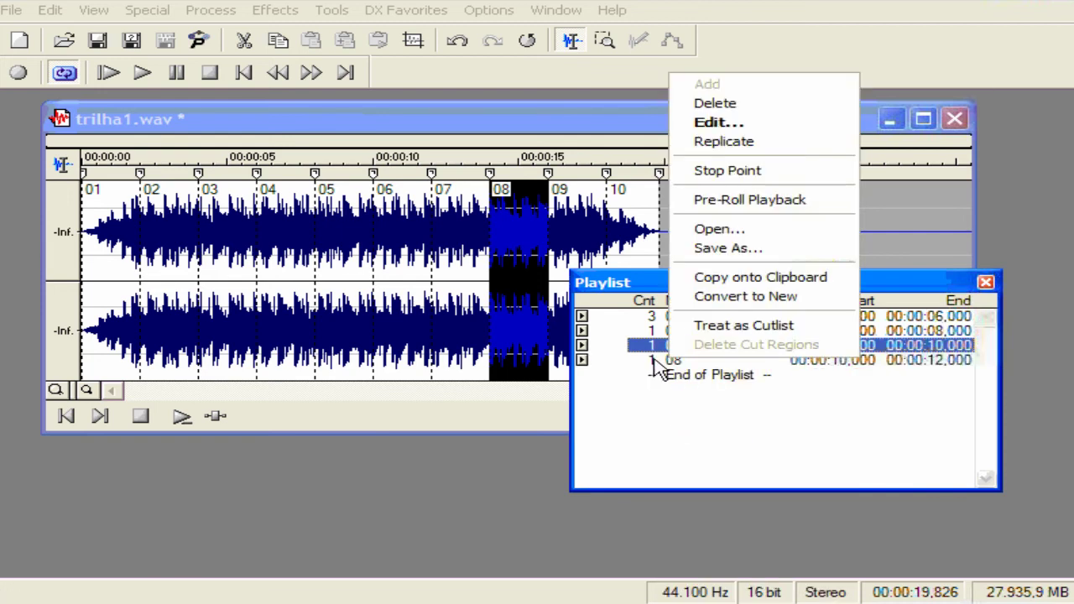
{"action": "left_click", "coordinate": [653, 362]}
{"action": "right_click", "coordinate": [654, 361]}
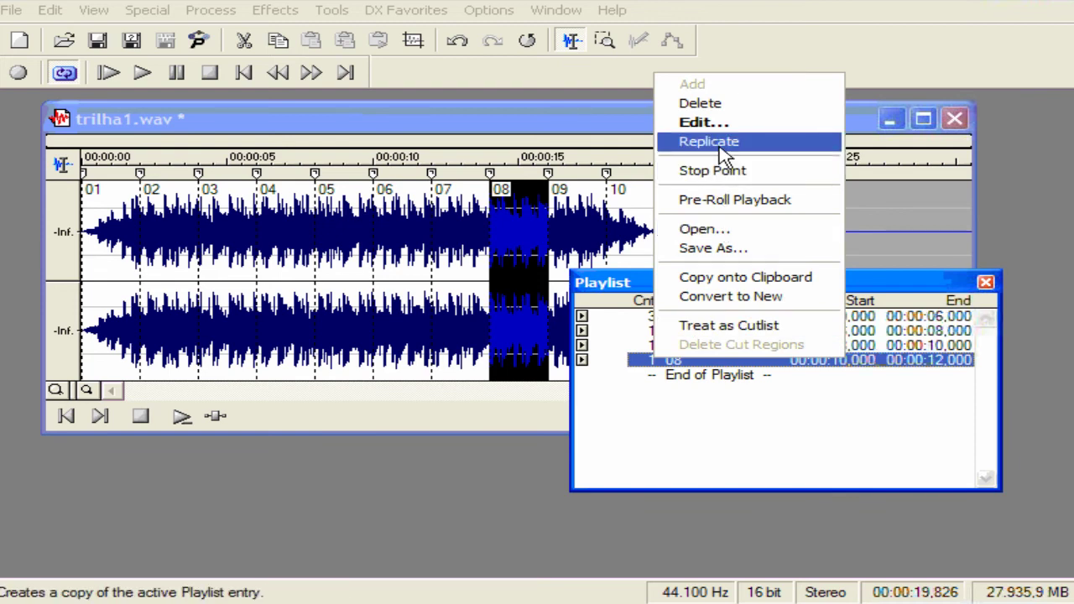
{"action": "left_click", "coordinate": [784, 141]}
Set a stop point on the first 08 entry in the playlist and play the playlist from entry 02
{"action": "left_click", "coordinate": [671, 333]}
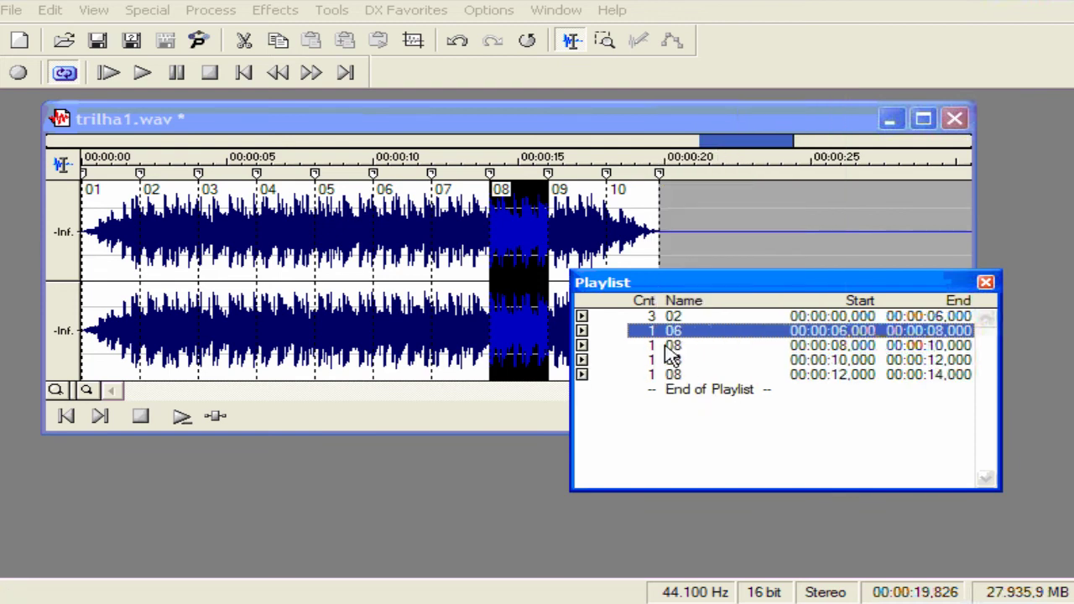
{"action": "left_click", "coordinate": [671, 347]}
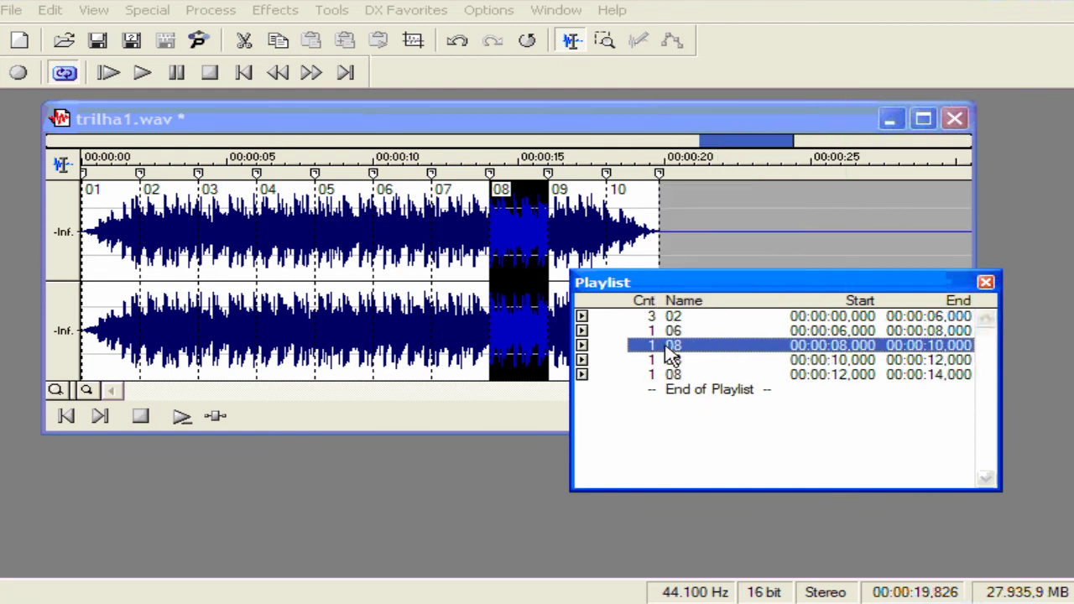
{"action": "right_click", "coordinate": [683, 346]}
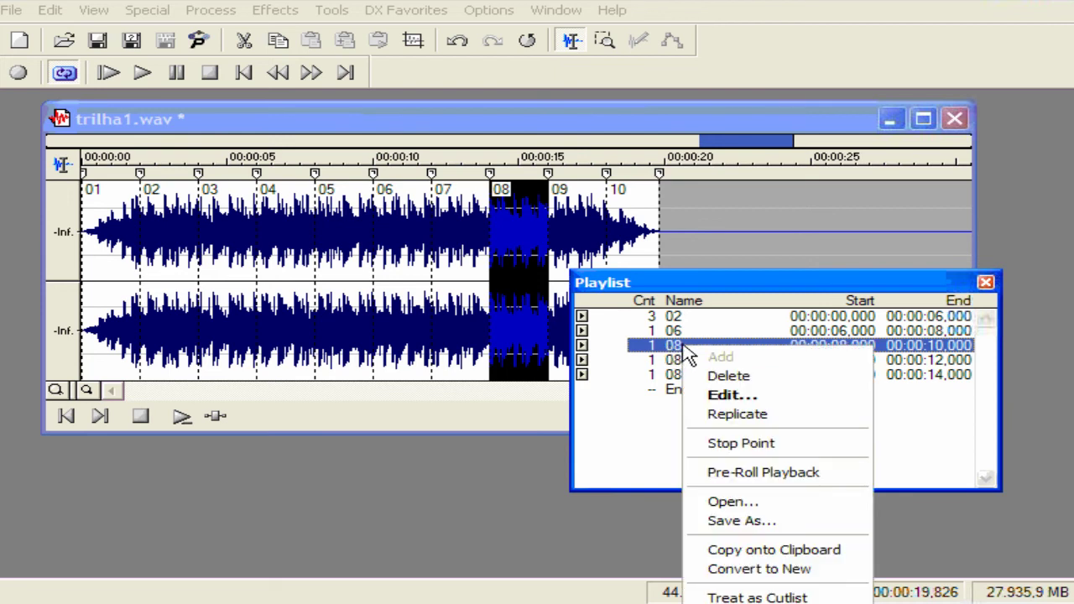
{"action": "left_click", "coordinate": [743, 445]}
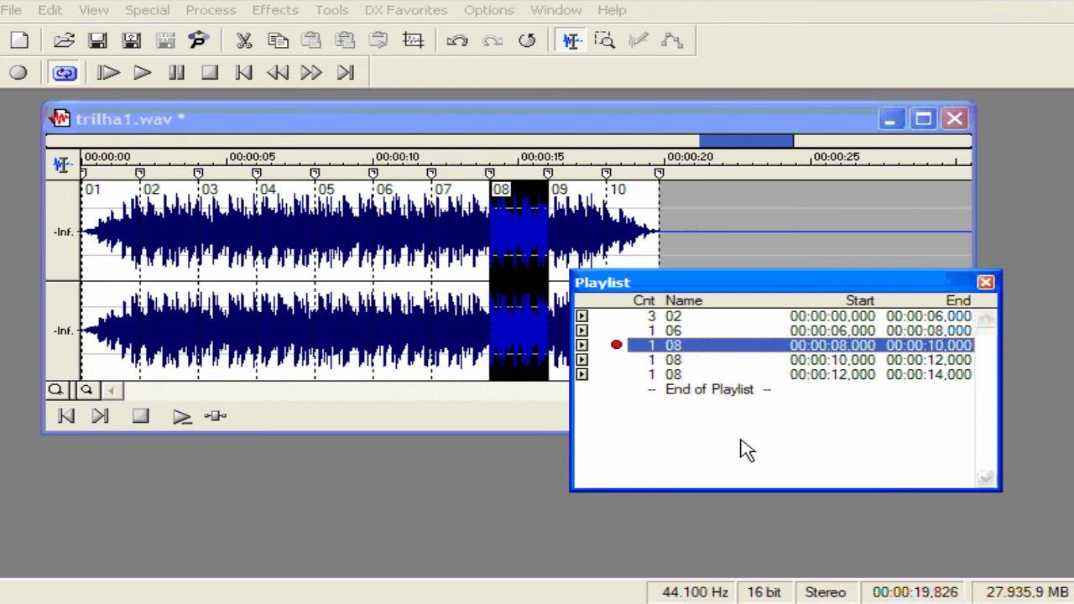
{"action": "left_click", "coordinate": [582, 317]}
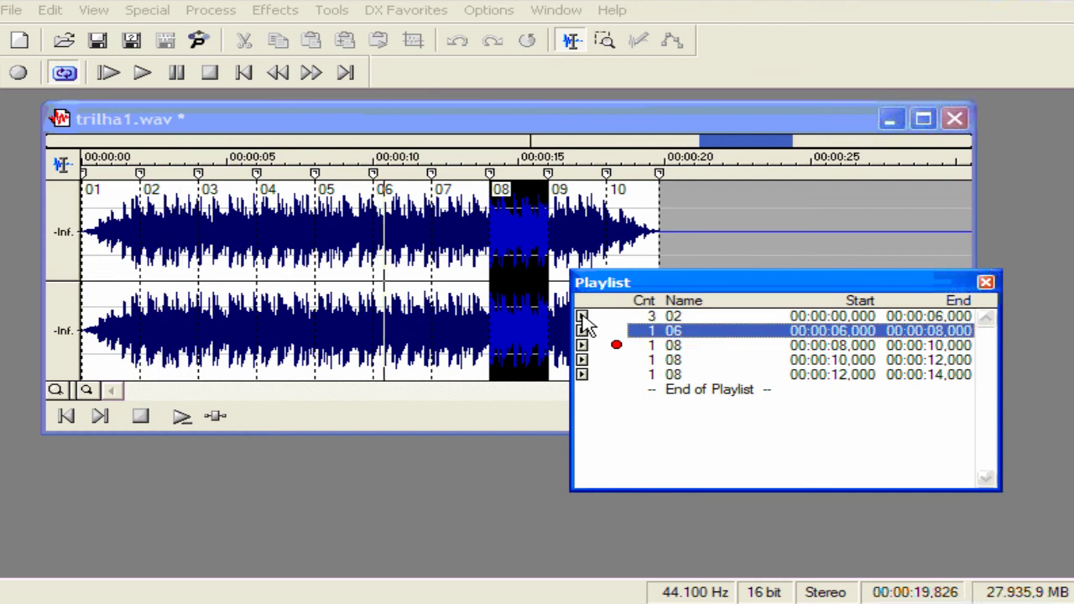
Remove the stop point from the first 08 entry in the playlist
{"action": "right_click", "coordinate": [676, 356]}
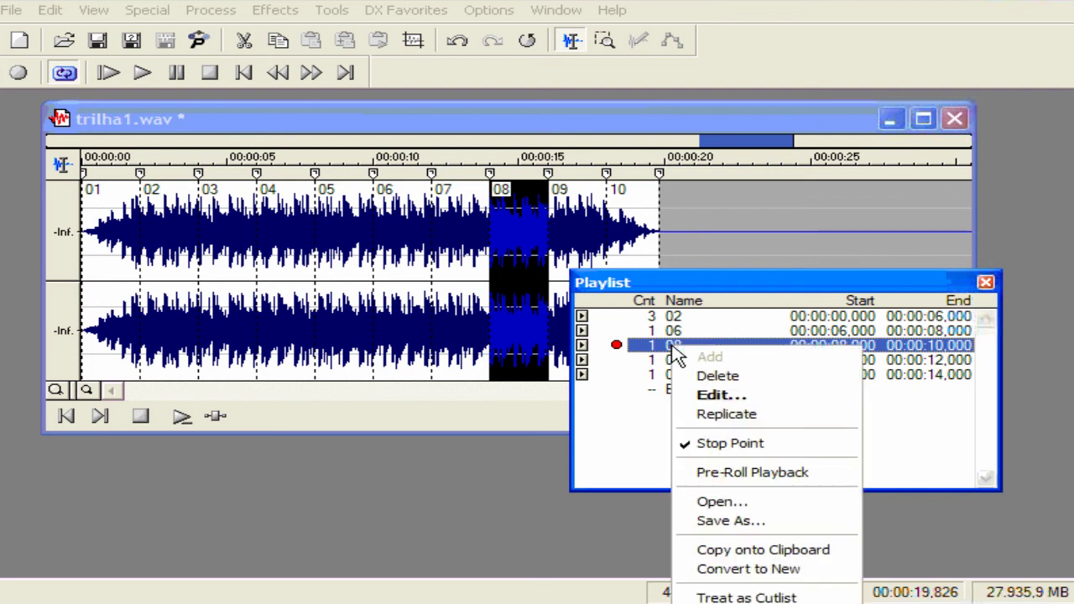
{"action": "left_click", "coordinate": [688, 445]}
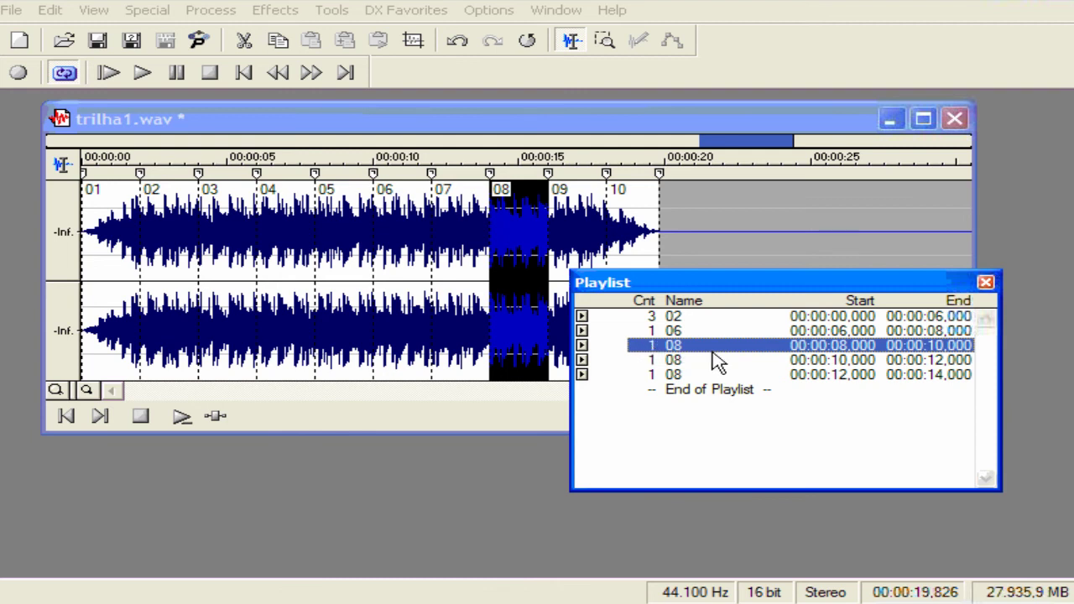
Select playlist entry 02 and convert the whole playlist to a new sound file
{"action": "key", "text": "Up"}
{"action": "key", "text": "Up"}
{"action": "left_click", "coordinate": [672, 380]}
{"action": "left_click", "coordinate": [676, 318]}
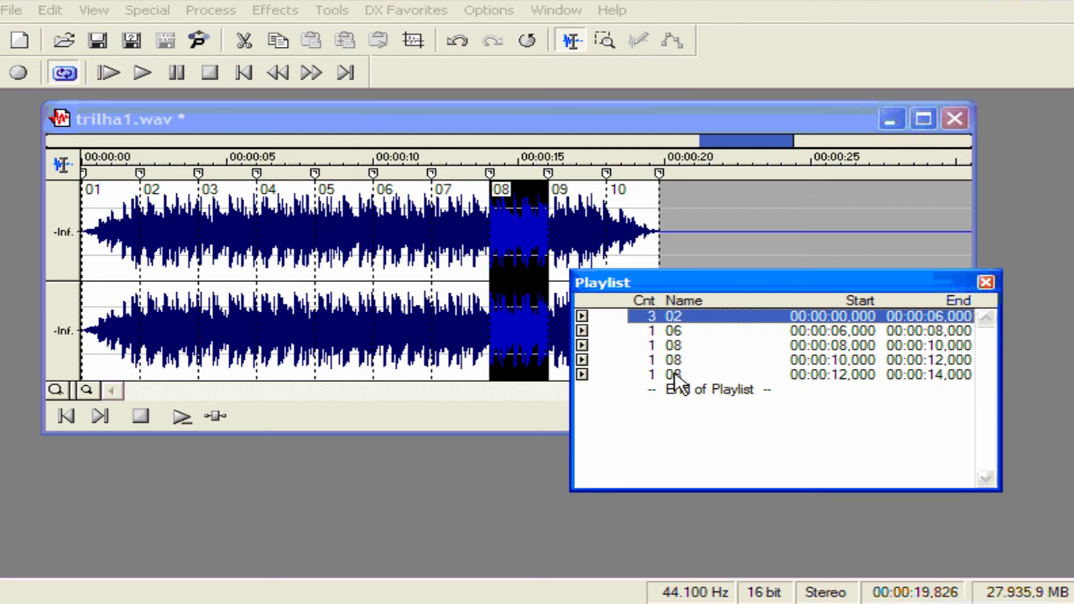
{"action": "right_click", "coordinate": [751, 419]}
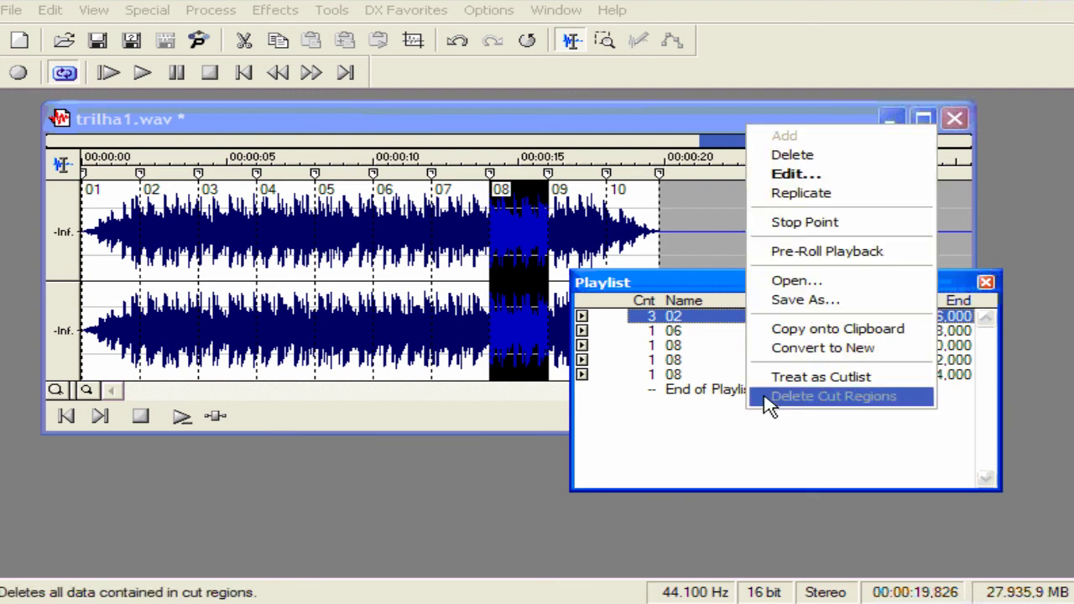
{"action": "left_click", "coordinate": [794, 349]}
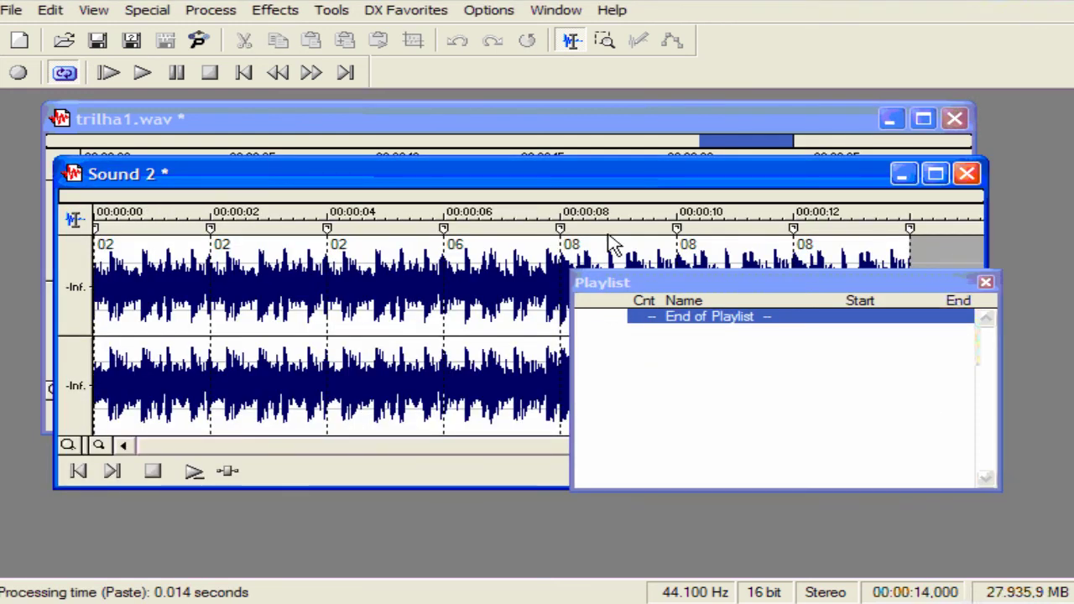
Play the new sound file made from the playlist, stop playback and close the file without saving
{"action": "left_click_drag", "start_coordinate": [596, 185], "coordinate": [558, 143]}
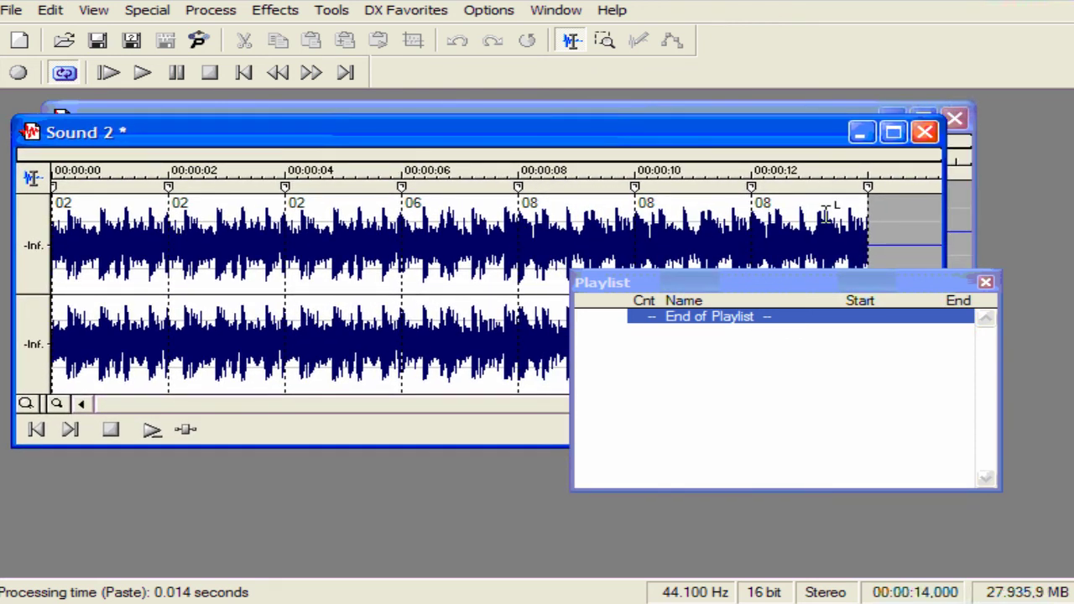
{"action": "left_click", "coordinate": [151, 431]}
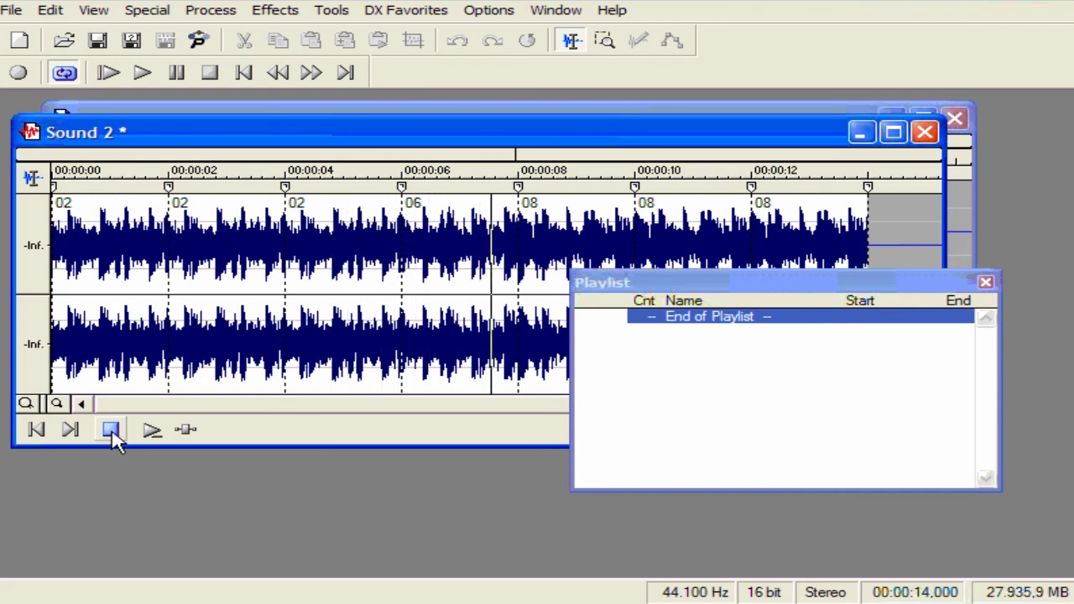
{"action": "left_click", "coordinate": [114, 442]}
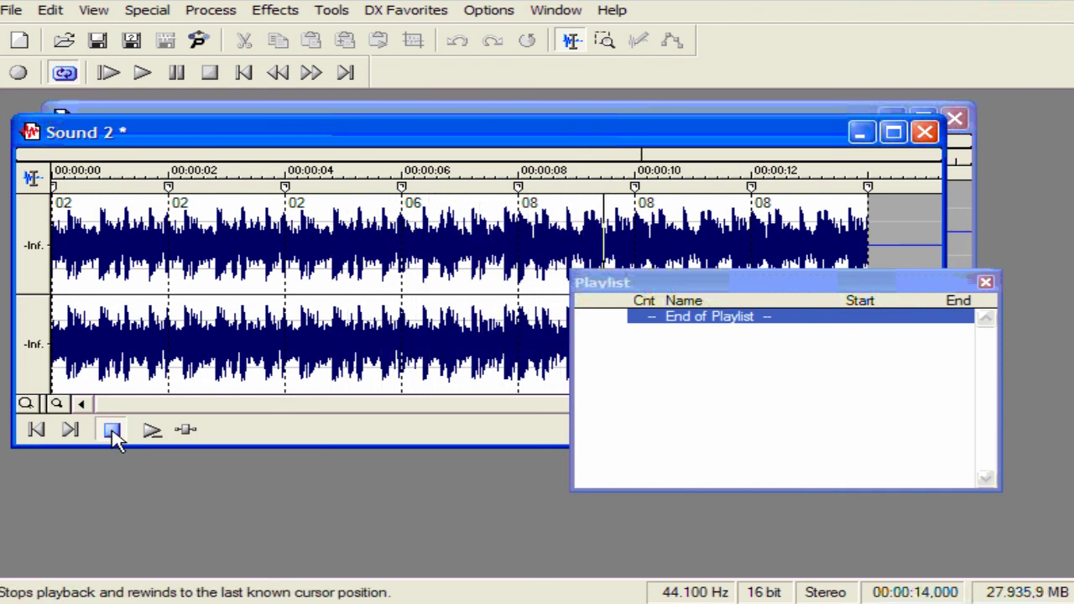
{"action": "left_click", "coordinate": [926, 133]}
{"action": "left_click", "coordinate": [528, 246]}
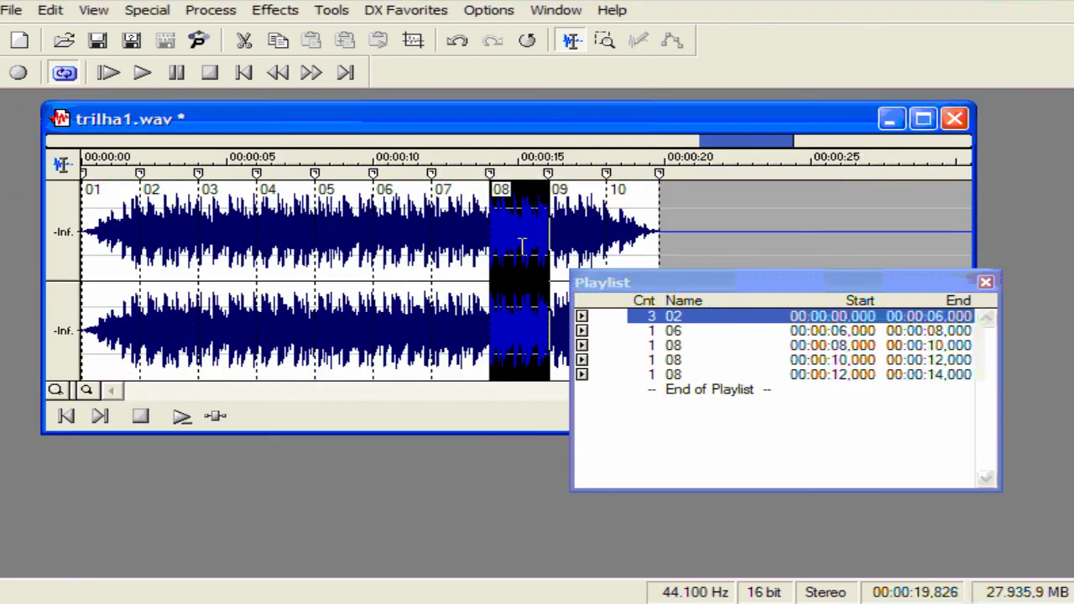
Treat the trilha1.wav playlist as a cutlist so its 02, 06 and 08 entries mark regions to cut
{"action": "left_click", "coordinate": [686, 374]}
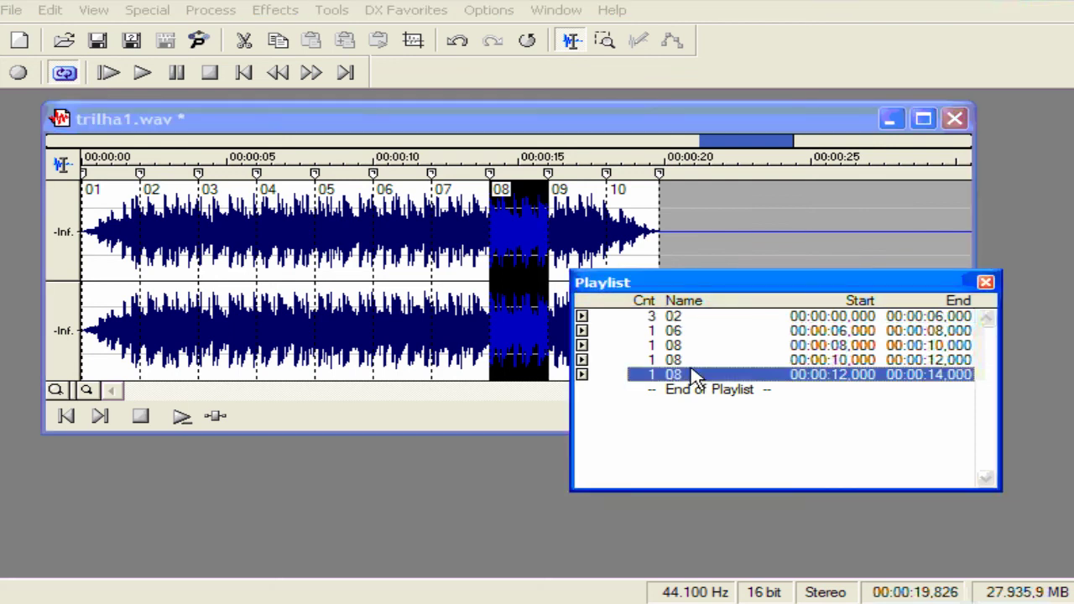
{"action": "left_click", "coordinate": [676, 346]}
{"action": "left_click", "coordinate": [672, 360]}
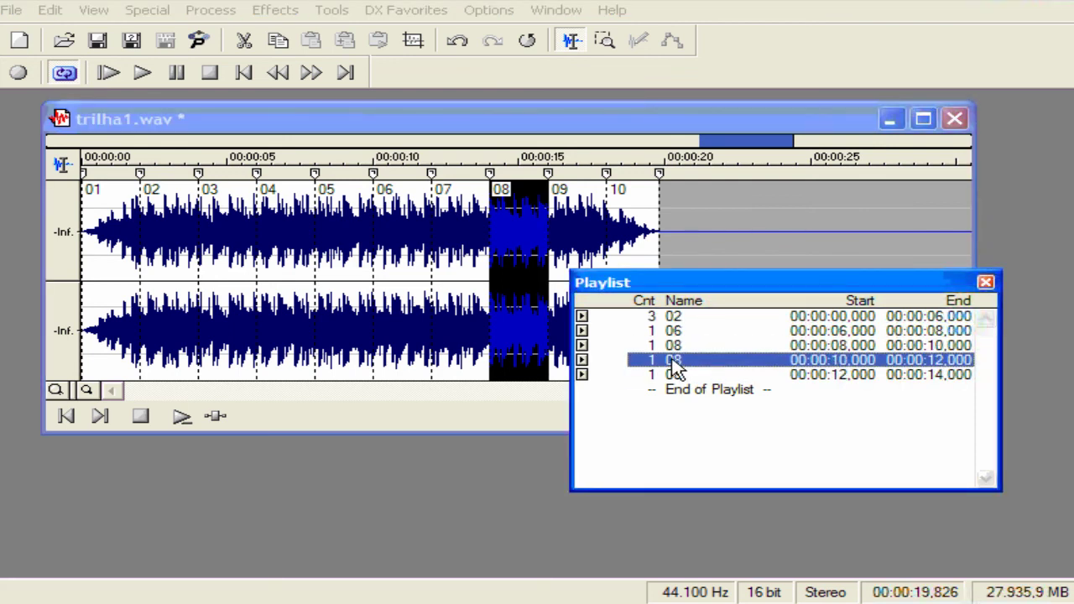
{"action": "right_click", "coordinate": [764, 422]}
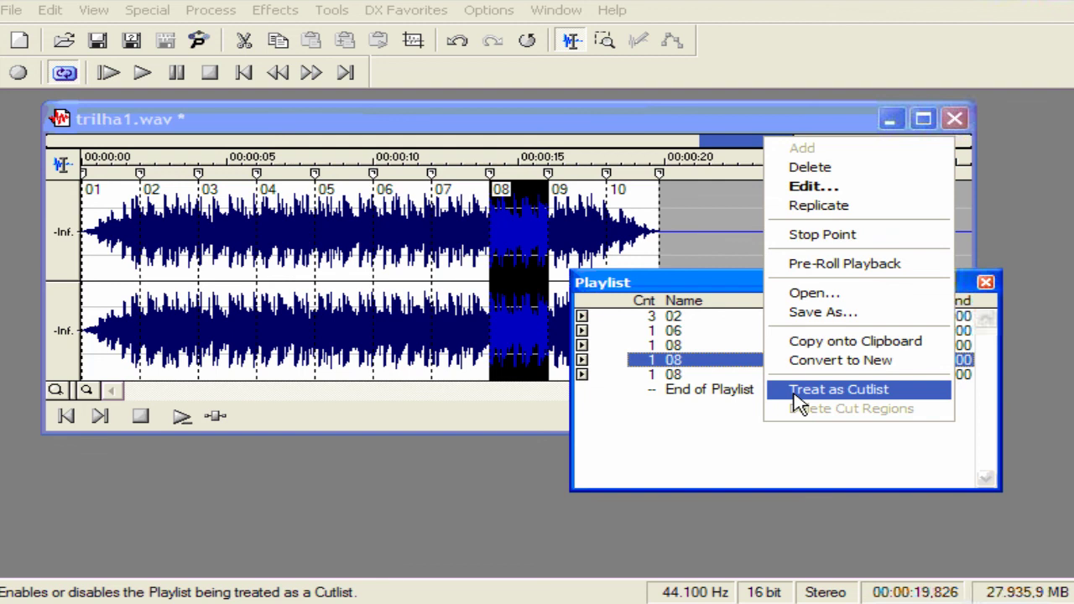
{"action": "left_click", "coordinate": [798, 391]}
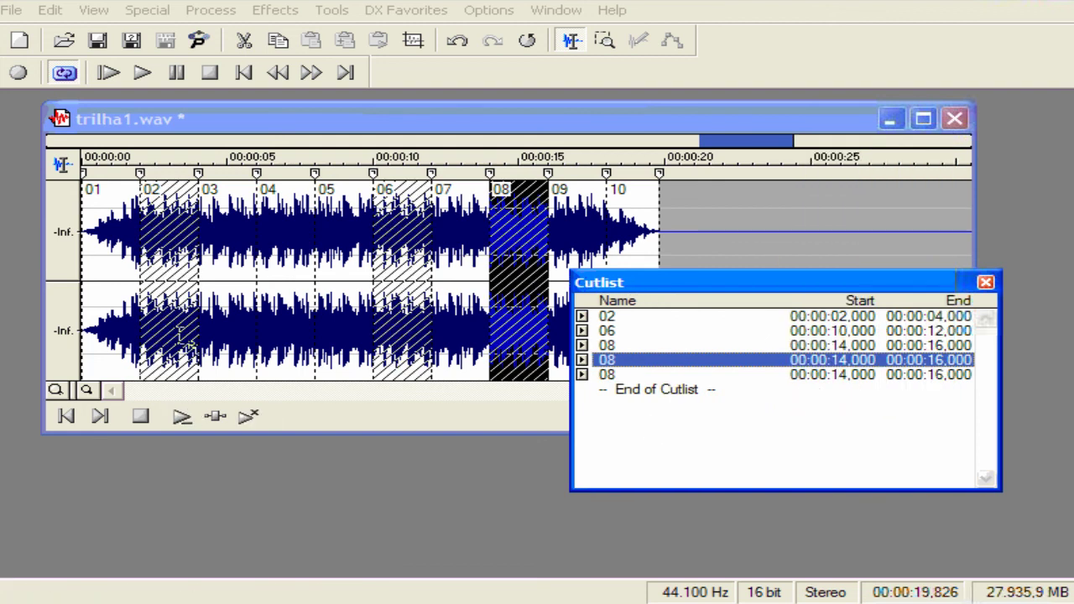
Dock the cutlist beside the trilha1.wav window and play the file as a cutlist from the start, skipping the cut regions
{"action": "left_click_drag", "start_coordinate": [618, 298], "coordinate": [705, 323]}
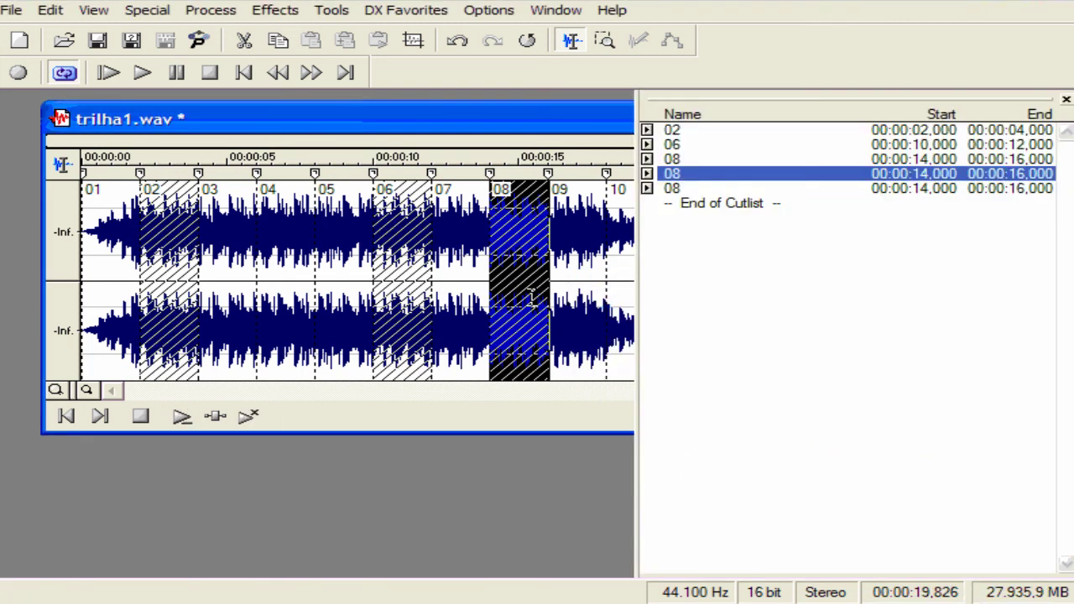
{"action": "left_click_drag", "start_coordinate": [534, 126], "coordinate": [491, 125]}
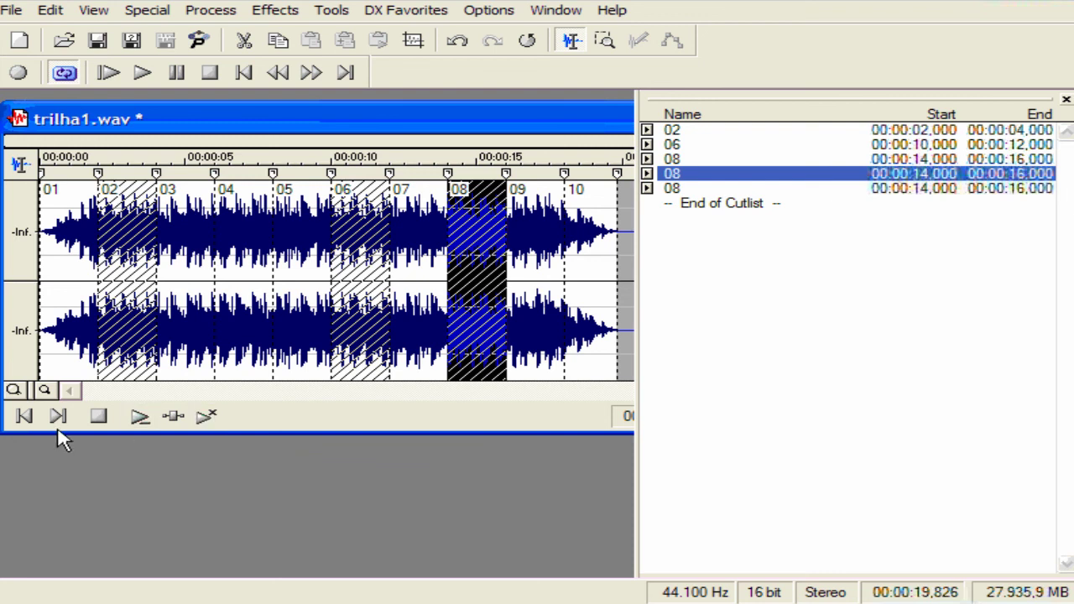
{"action": "left_click", "coordinate": [24, 416]}
{"action": "left_click", "coordinate": [206, 417]}
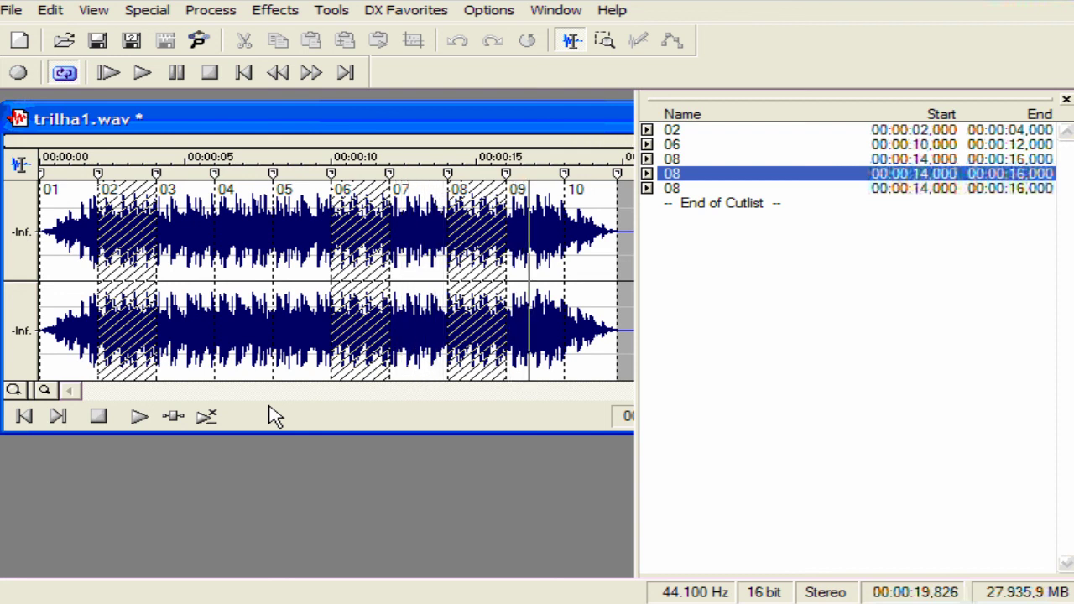
{"action": "left_click", "coordinate": [99, 417]}
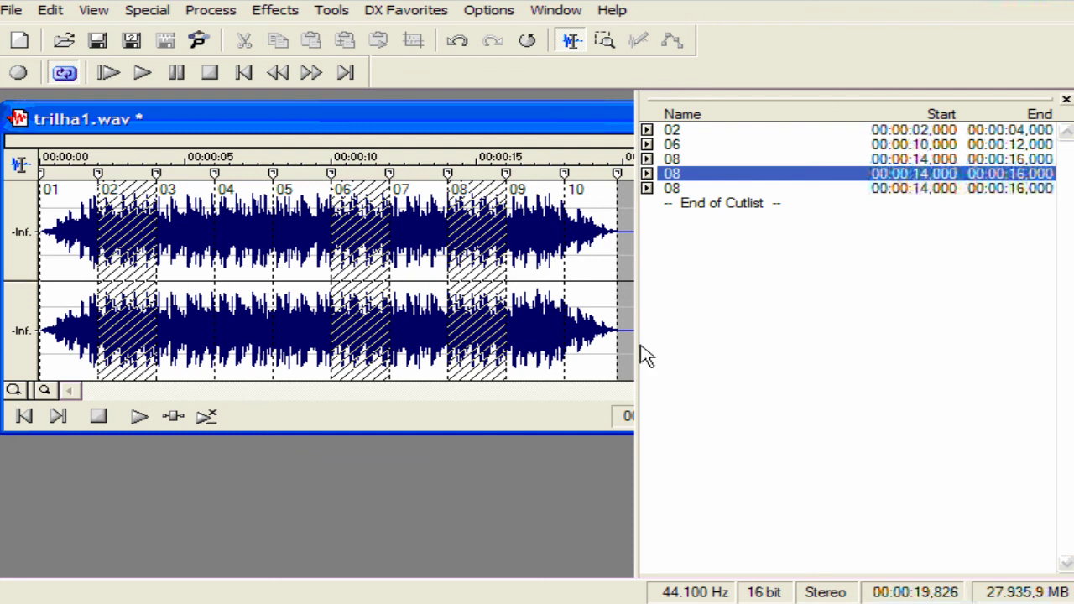
Convert the cutlist to a new sound file without the cut regions and move its window up
{"action": "right_click", "coordinate": [774, 219]}
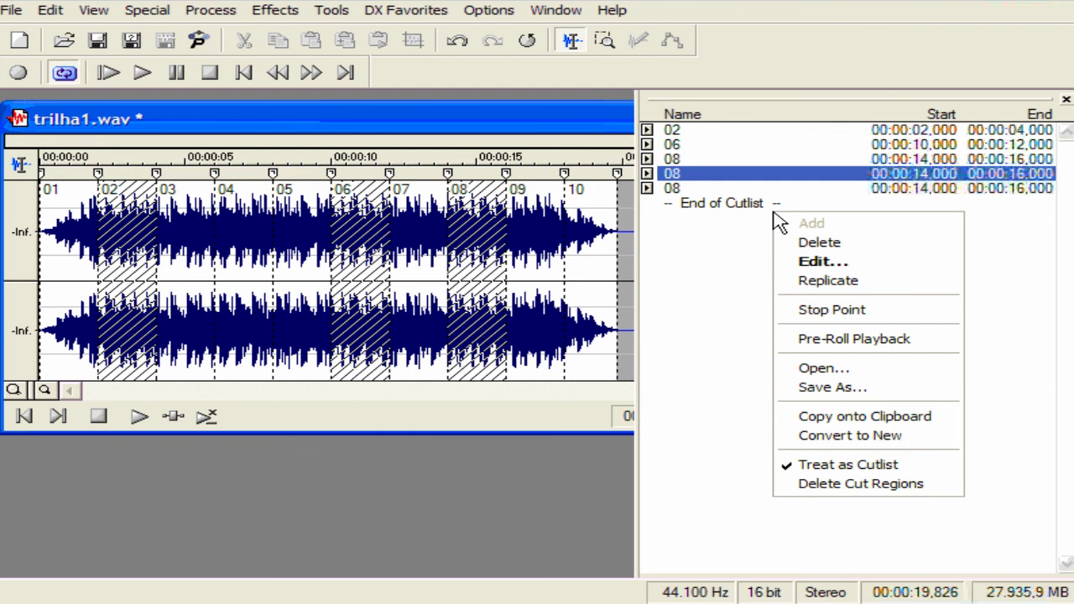
{"action": "left_click", "coordinate": [863, 445]}
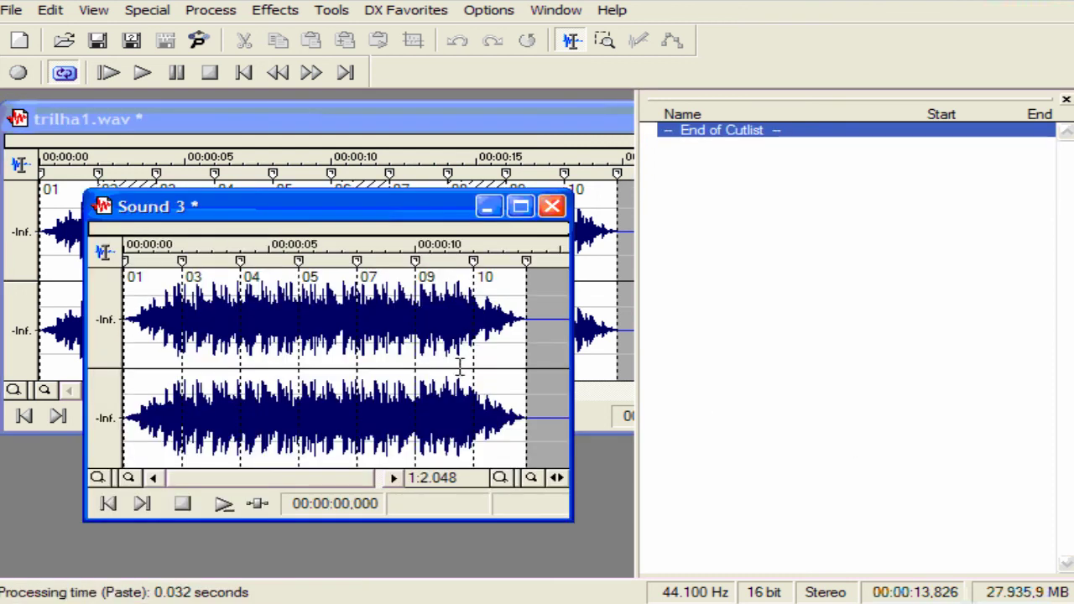
{"action": "left_click_drag", "start_coordinate": [379, 206], "coordinate": [386, 162]}
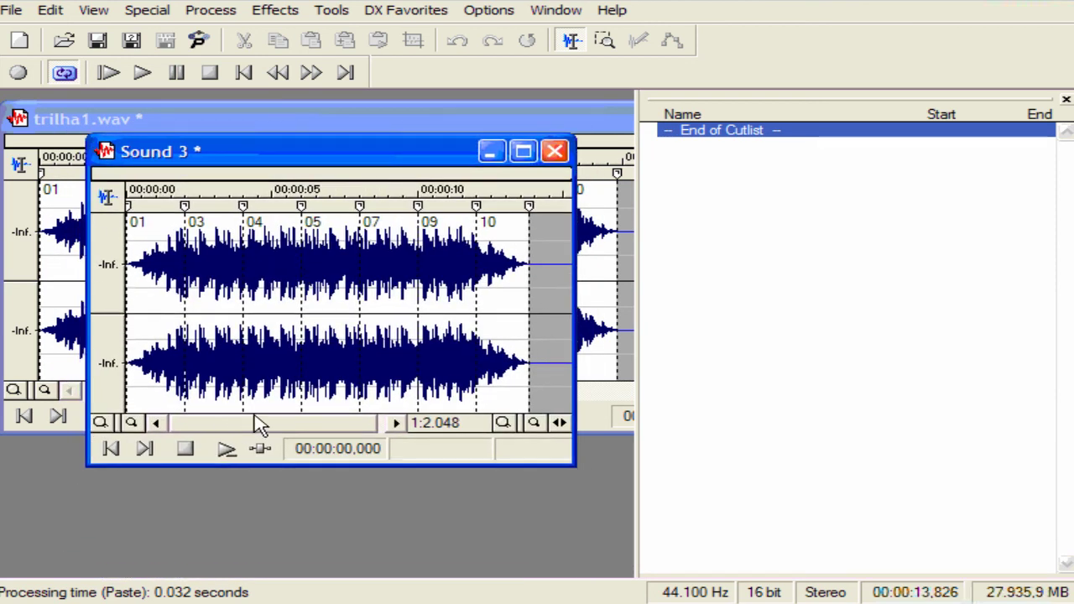